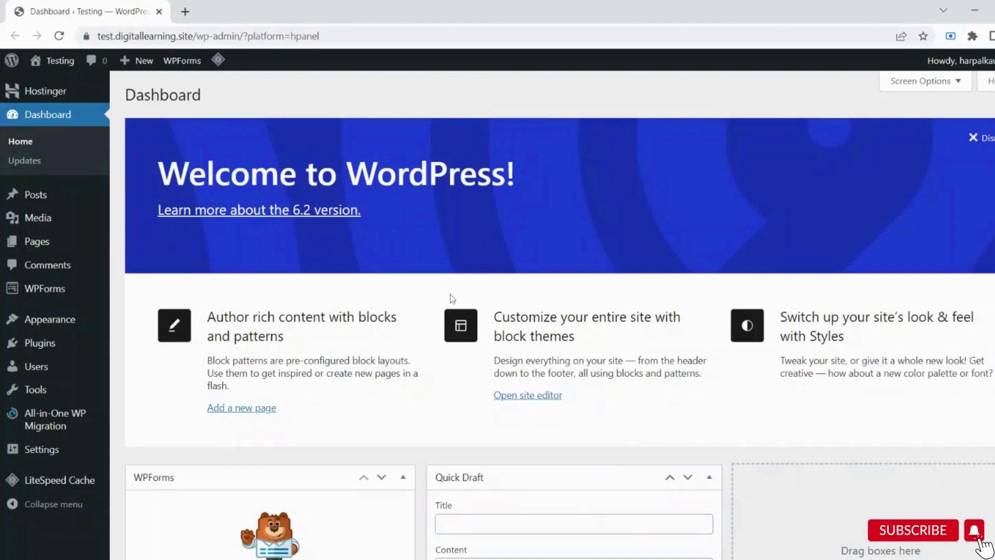
- Find 'elementor' under Plugins > Add New, then install and activate Elementor Website Builder
{"action": "left_click", "coordinate": [50, 345]}
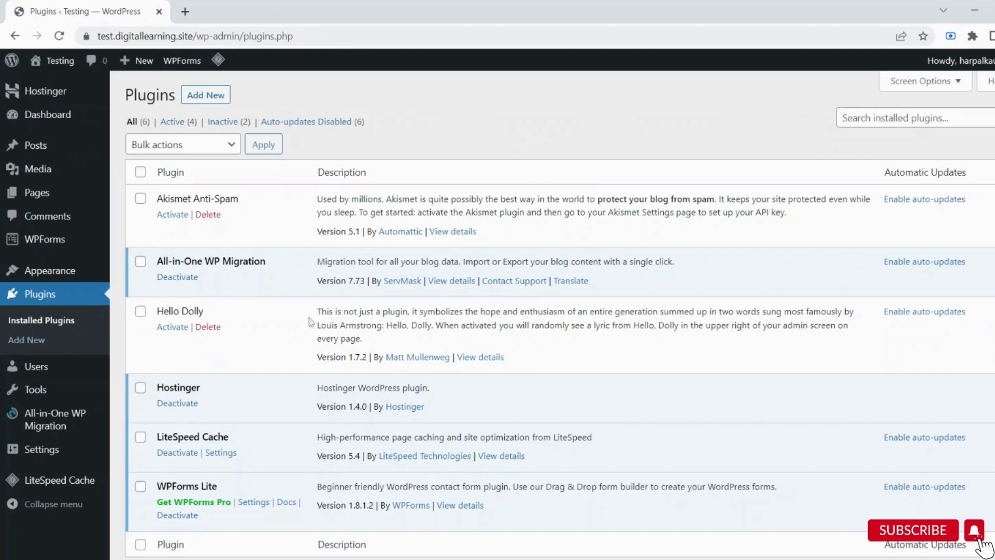
{"action": "scroll", "coordinate": [311, 319], "scroll_direction": "down", "scroll_amount": 2}
{"action": "scroll", "coordinate": [311, 319], "scroll_direction": "up", "scroll_amount": 3}
{"action": "left_click", "coordinate": [212, 98]}
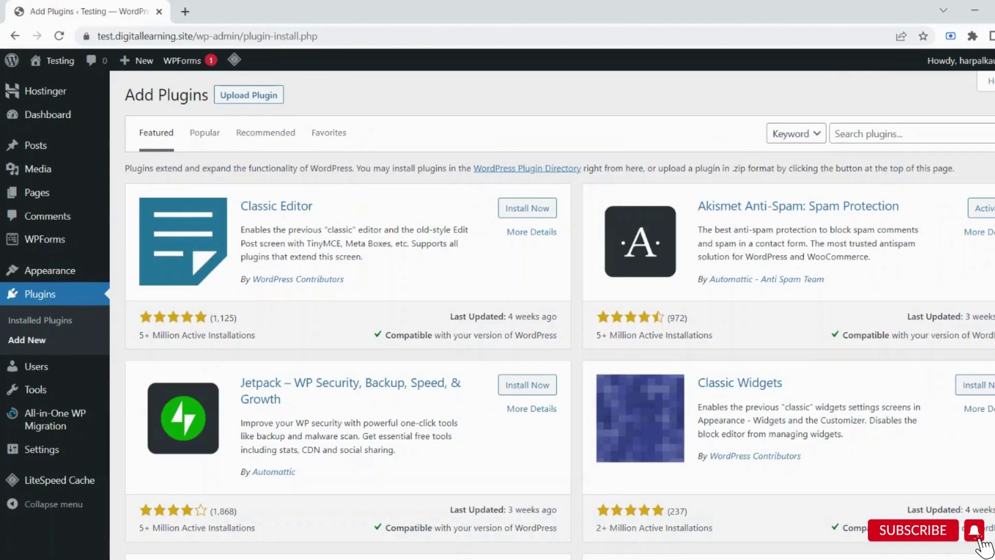
{"action": "left_click", "coordinate": [835, 134]}
{"action": "type", "text": "elementor"}
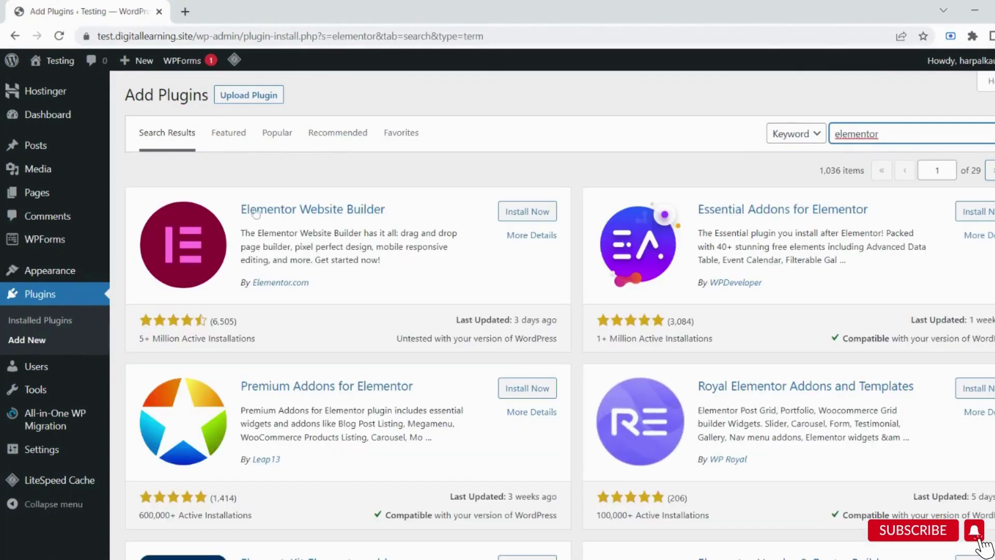
{"action": "left_click", "coordinate": [524, 212]}
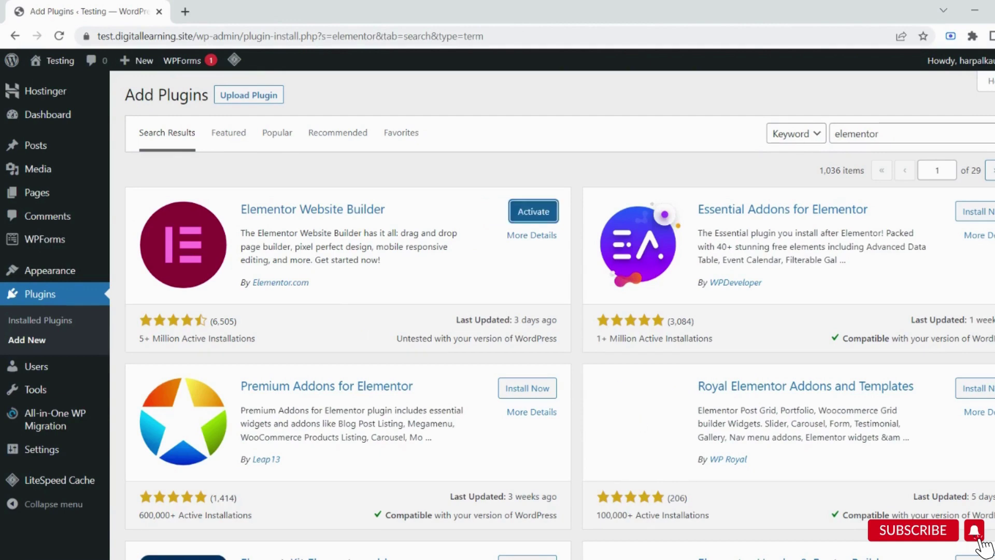
{"action": "left_click", "coordinate": [532, 213]}
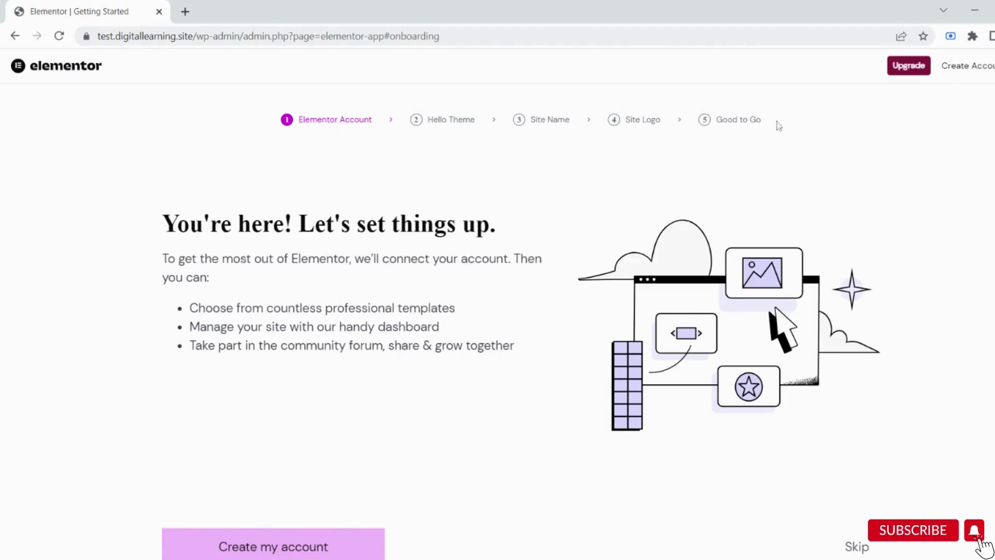
- Connect the Elementor account, start the site setup and skip the Hello theme
{"action": "left_click", "coordinate": [973, 67]}
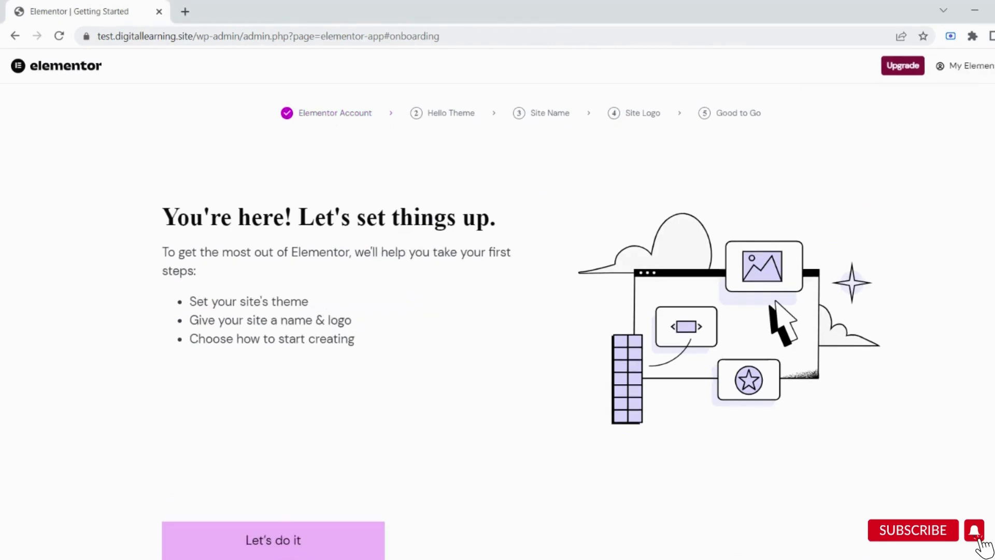
{"action": "left_click", "coordinate": [291, 540]}
{"action": "scroll", "coordinate": [400, 451], "scroll_direction": "down", "scroll_amount": 1}
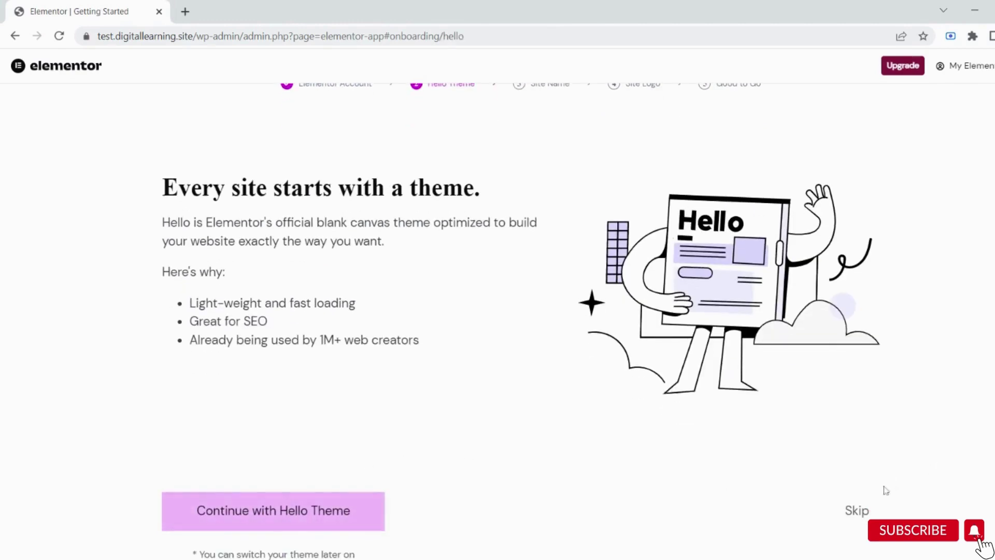
{"action": "left_click", "coordinate": [860, 511]}
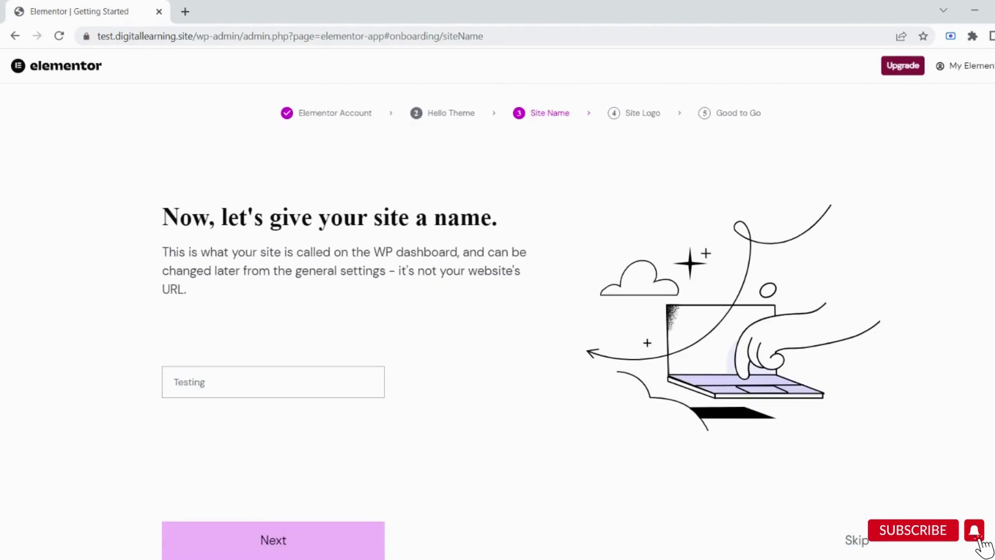
- Name the site Testing-Only and skip the logo step
{"action": "left_click", "coordinate": [206, 382]}
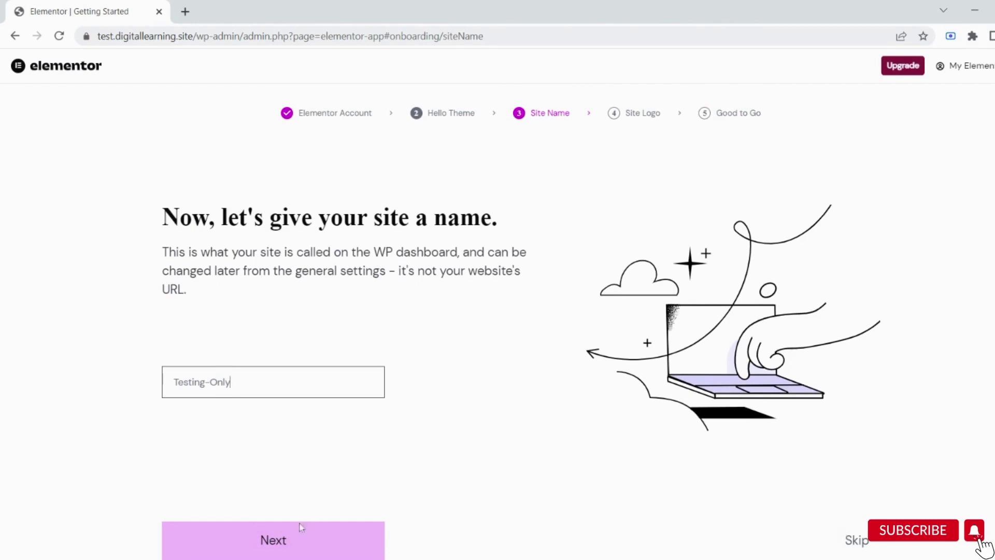
{"action": "left_click", "coordinate": [291, 540]}
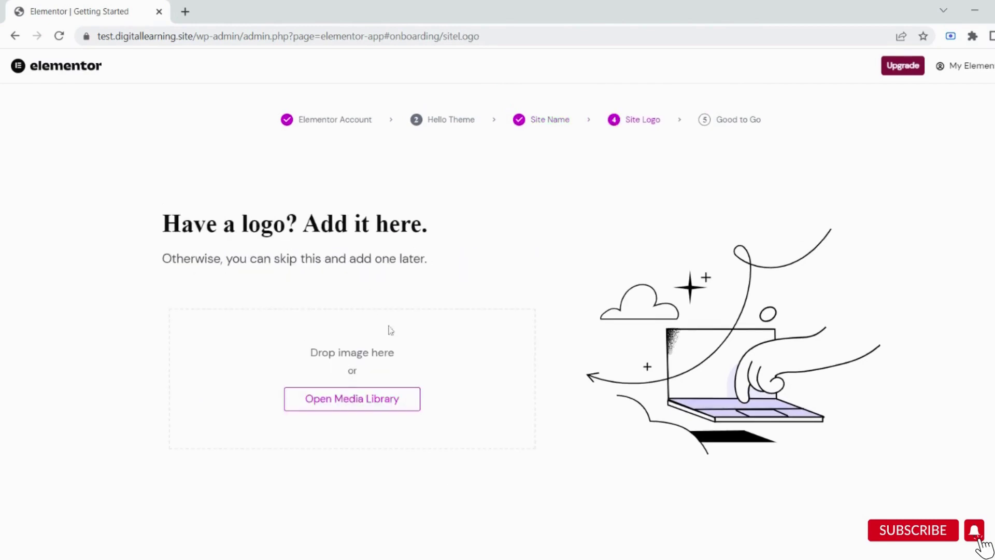
{"action": "scroll", "coordinate": [430, 370], "scroll_direction": "down", "scroll_amount": 1}
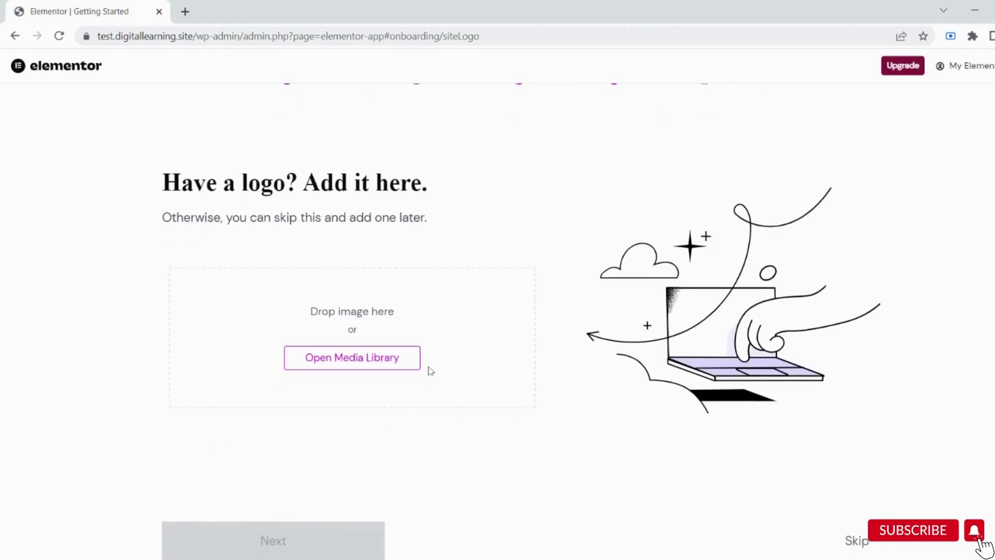
{"action": "left_click", "coordinate": [856, 543]}
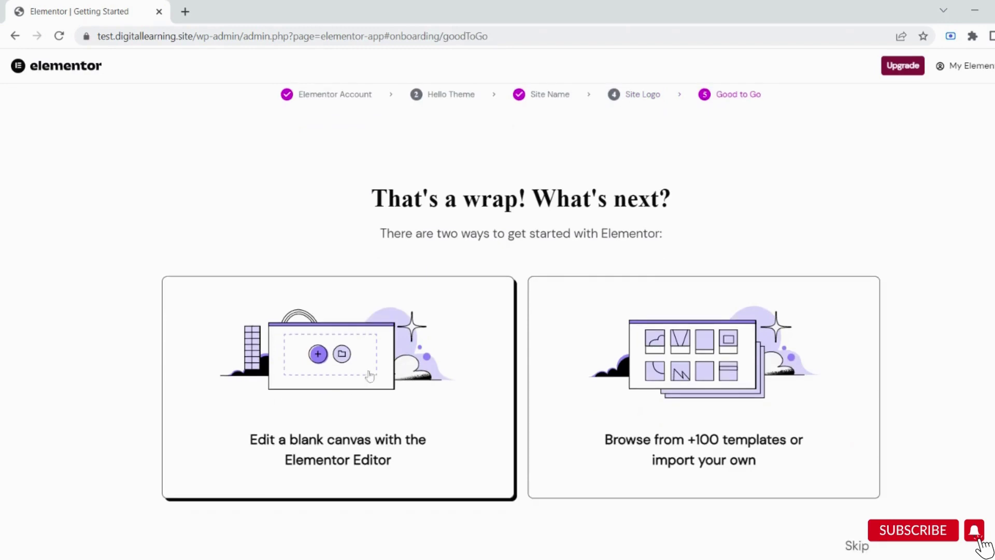
- Start a blank-canvas page, Elementor #7, in the editor and activate Containers
{"action": "left_click", "coordinate": [331, 379]}
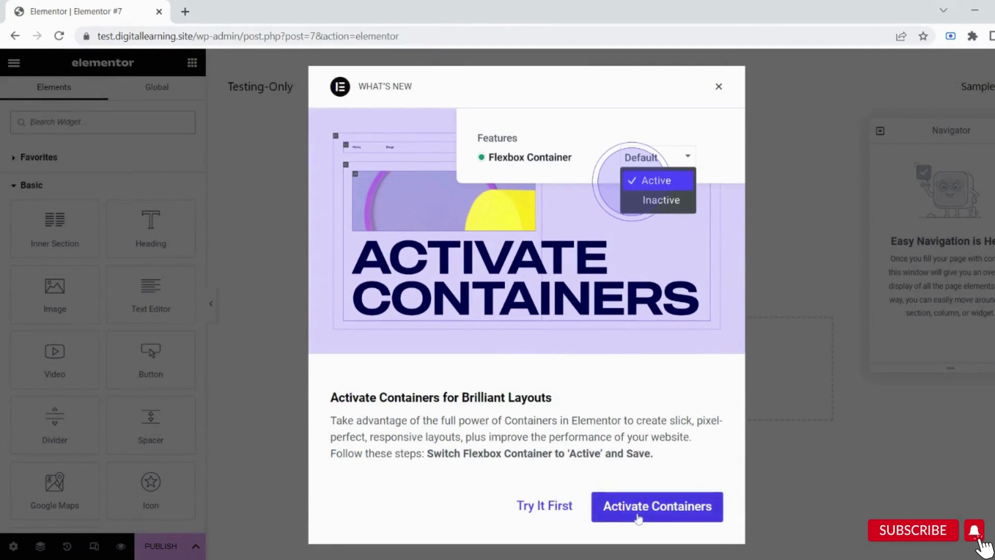
{"action": "left_click", "coordinate": [655, 506]}
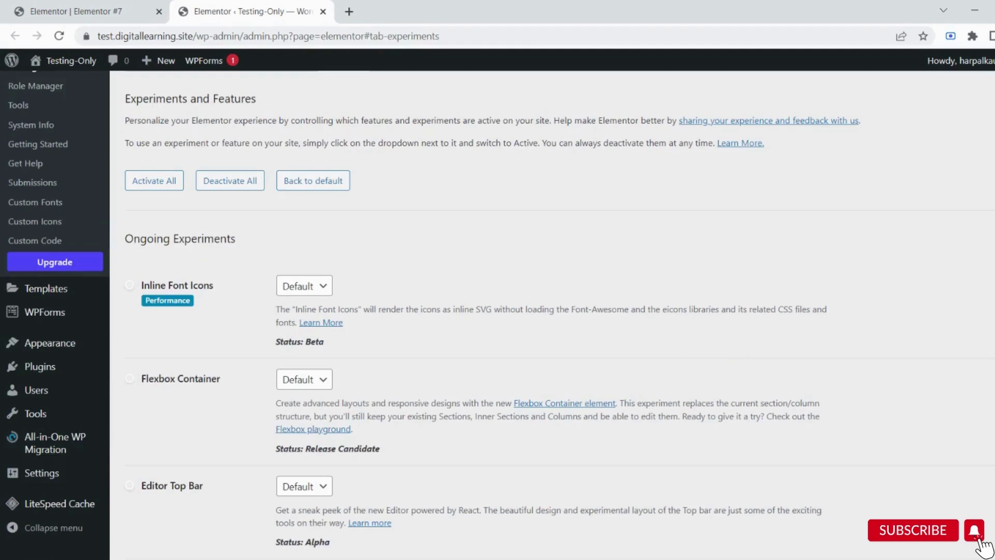
{"action": "scroll", "coordinate": [327, 274], "scroll_direction": "up", "scroll_amount": 4}
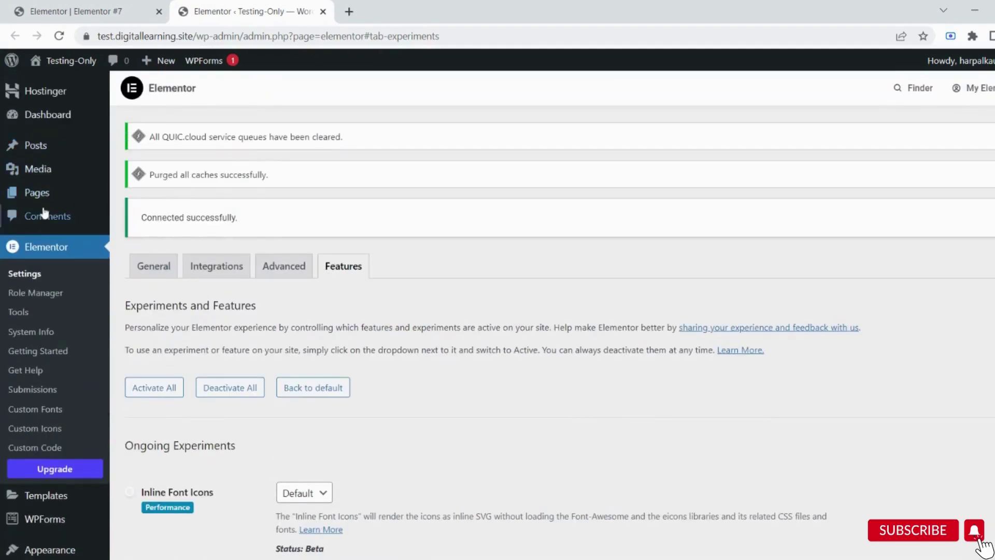
{"action": "scroll", "coordinate": [63, 429], "scroll_direction": "down", "scroll_amount": 3}
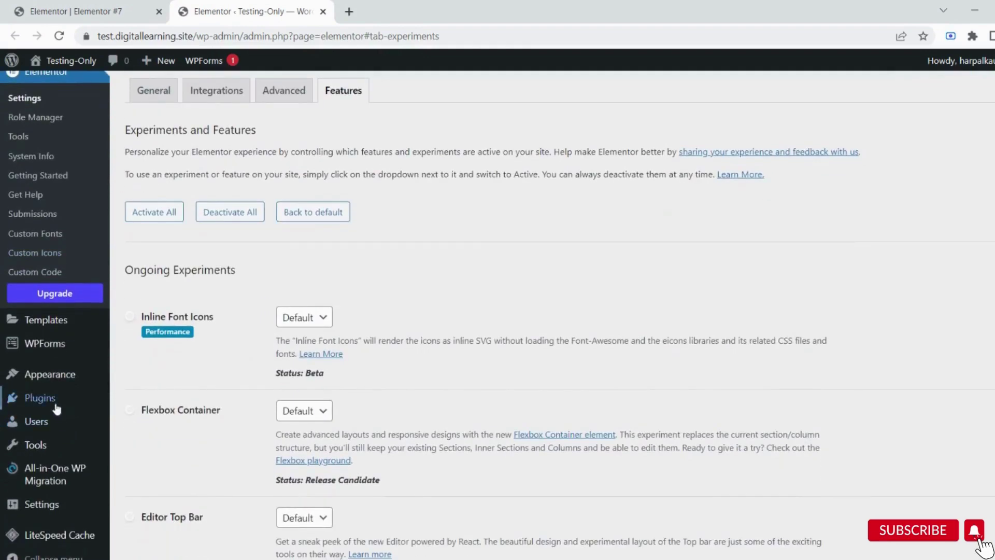
{"action": "left_click", "coordinate": [56, 404]}
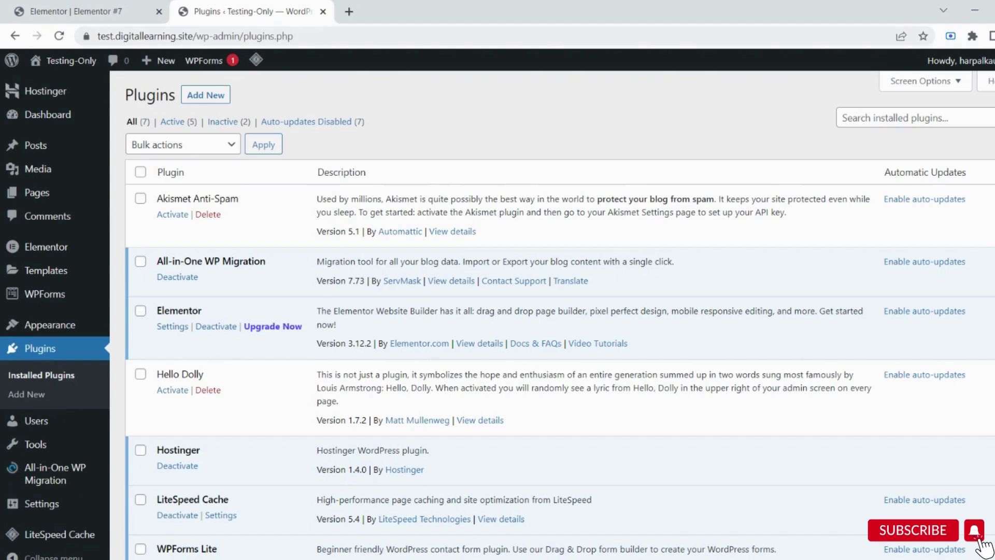
{"action": "mouse_move", "coordinate": [46, 247]}
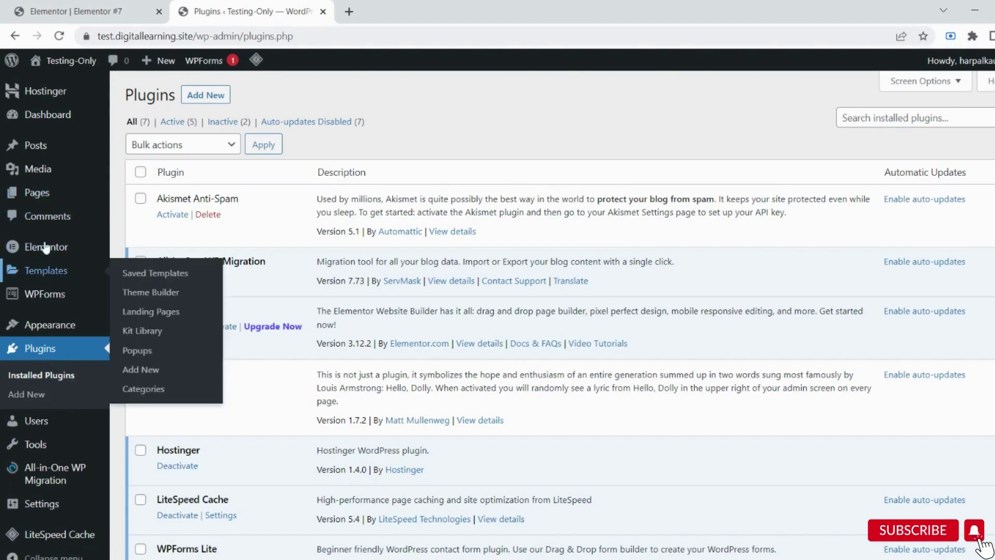
{"action": "left_click", "coordinate": [39, 193]}
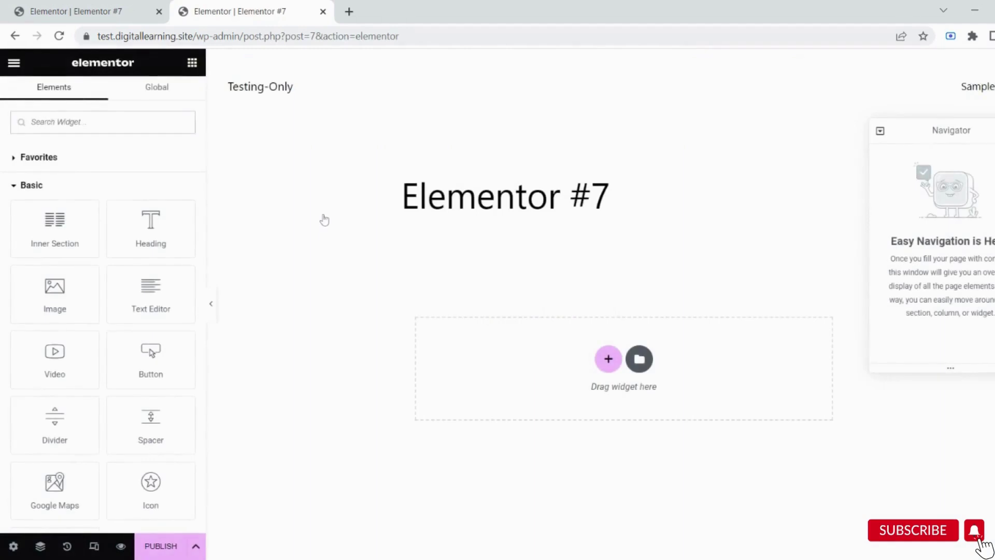
- Add a single-column section containing a heading and a text block
{"action": "left_click", "coordinate": [608, 359]}
{"action": "left_click", "coordinate": [473, 394]}
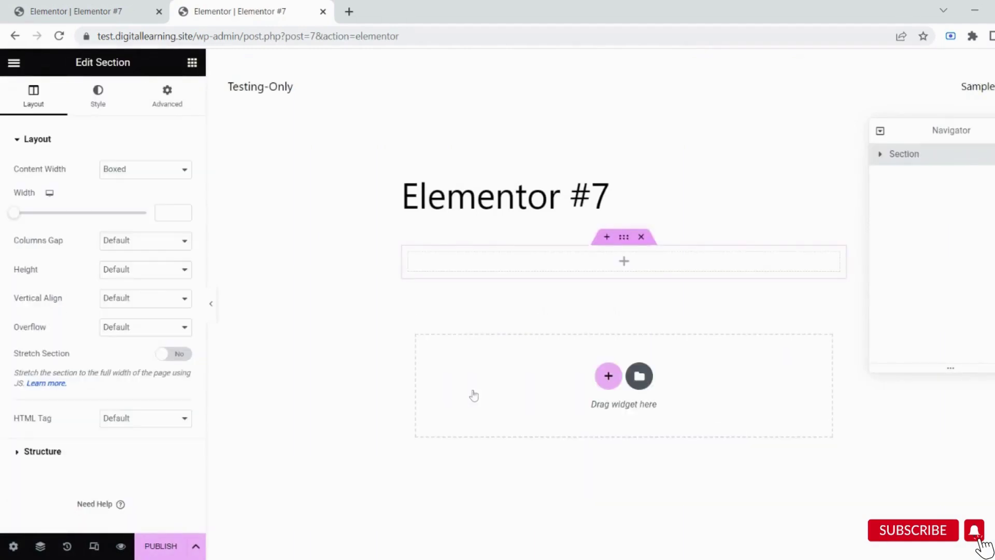
{"action": "left_click", "coordinate": [192, 63]}
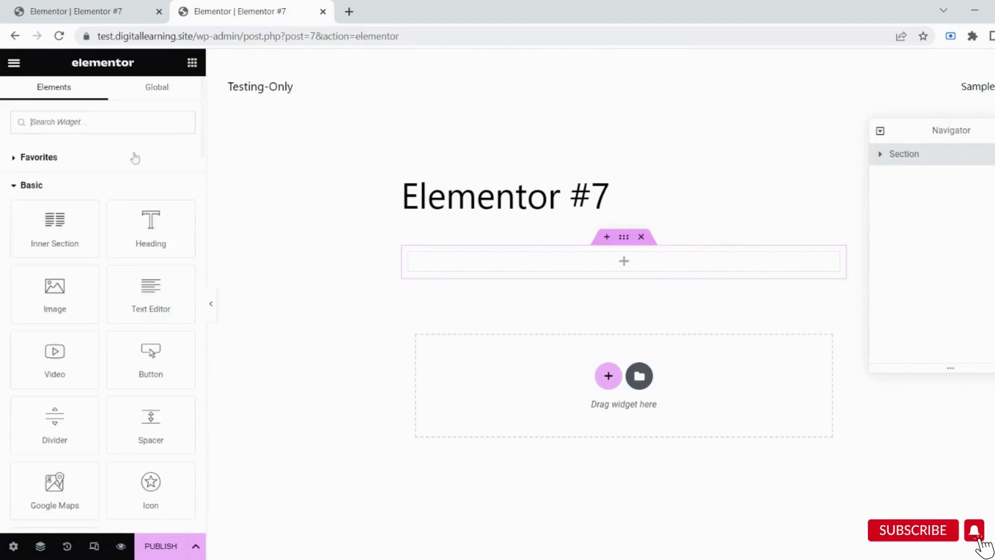
{"action": "left_click_drag", "start_coordinate": [149, 239], "coordinate": [473, 264]}
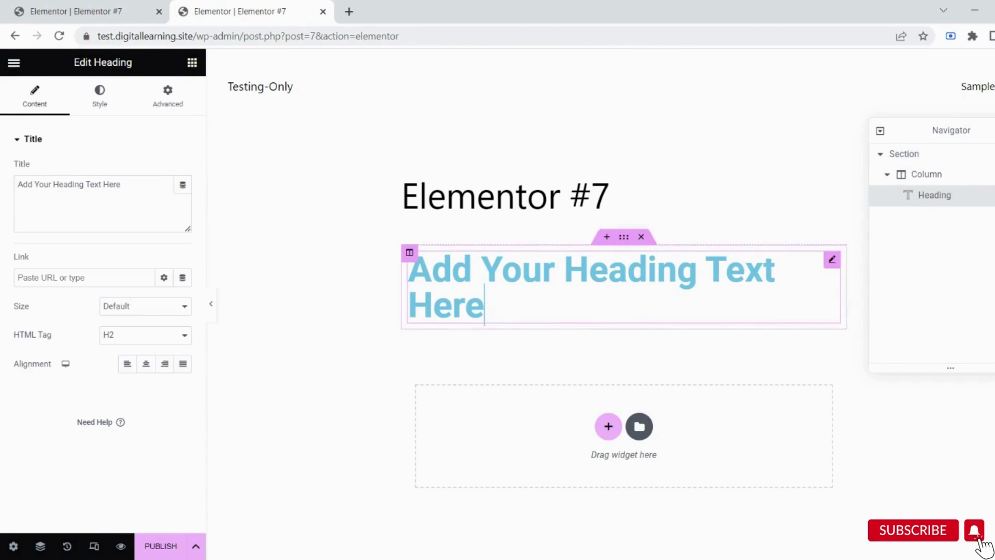
{"action": "left_click", "coordinate": [192, 62]}
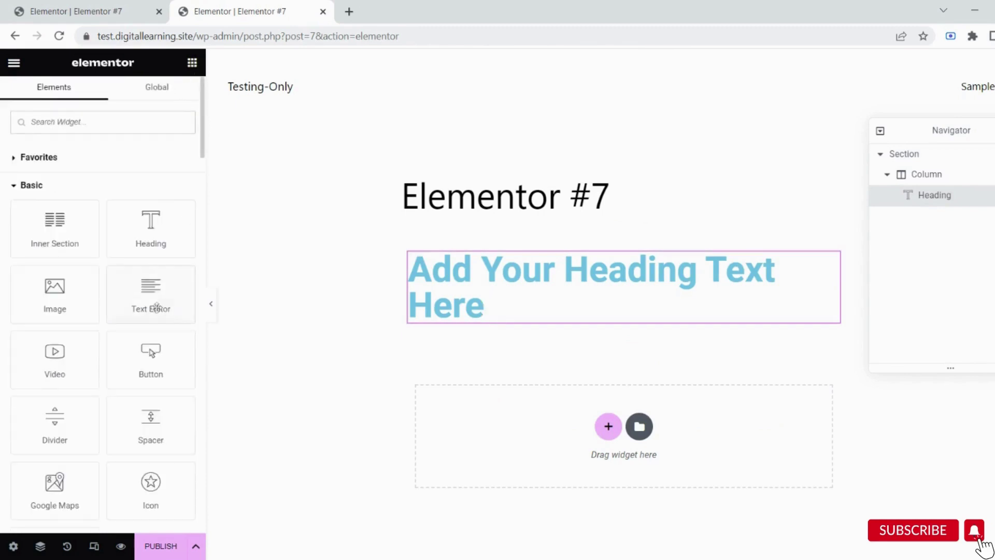
{"action": "left_click_drag", "start_coordinate": [182, 306], "coordinate": [622, 326]}
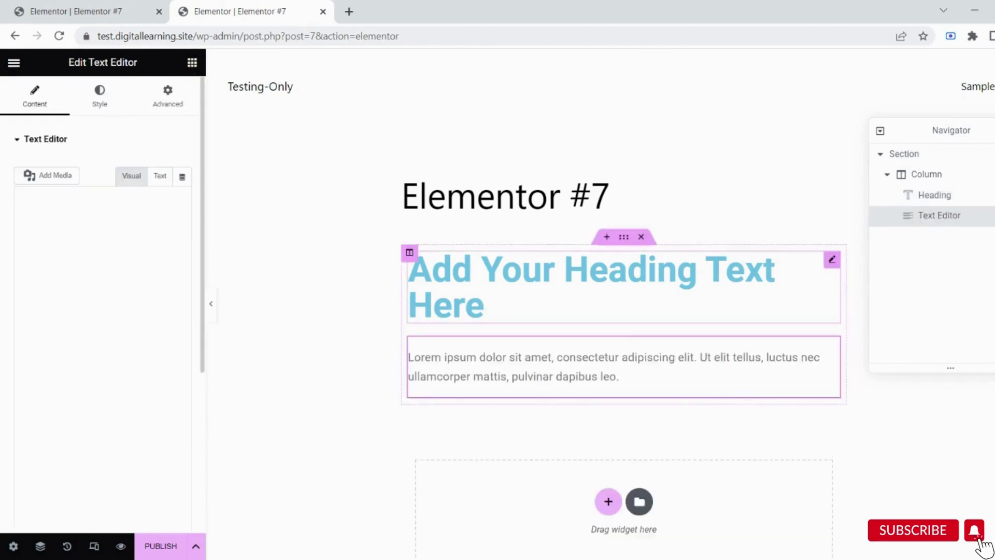
- Place a Star Rating widget below the image carousel with its rating set to 4
{"action": "left_click", "coordinate": [192, 62]}
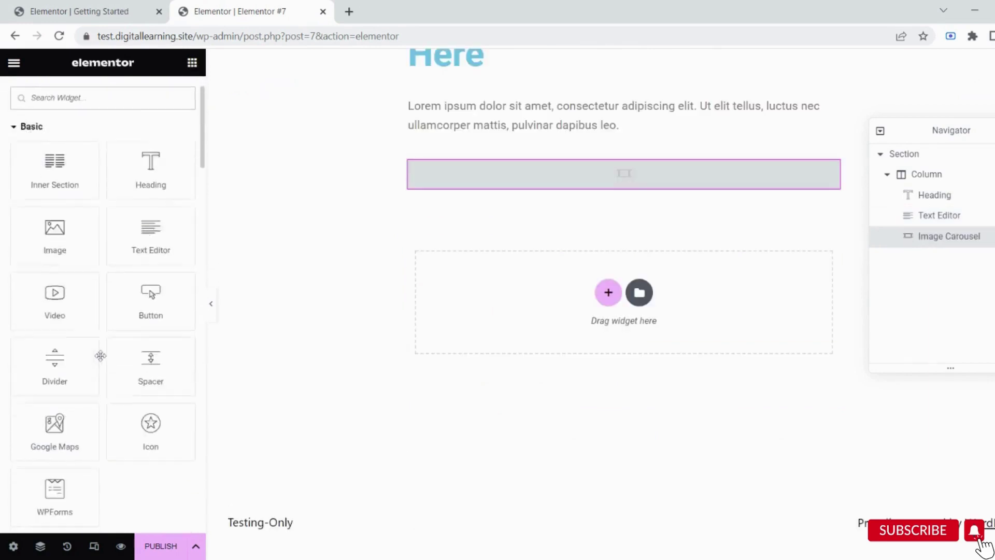
{"action": "scroll", "coordinate": [100, 356], "scroll_direction": "down", "scroll_amount": 20}
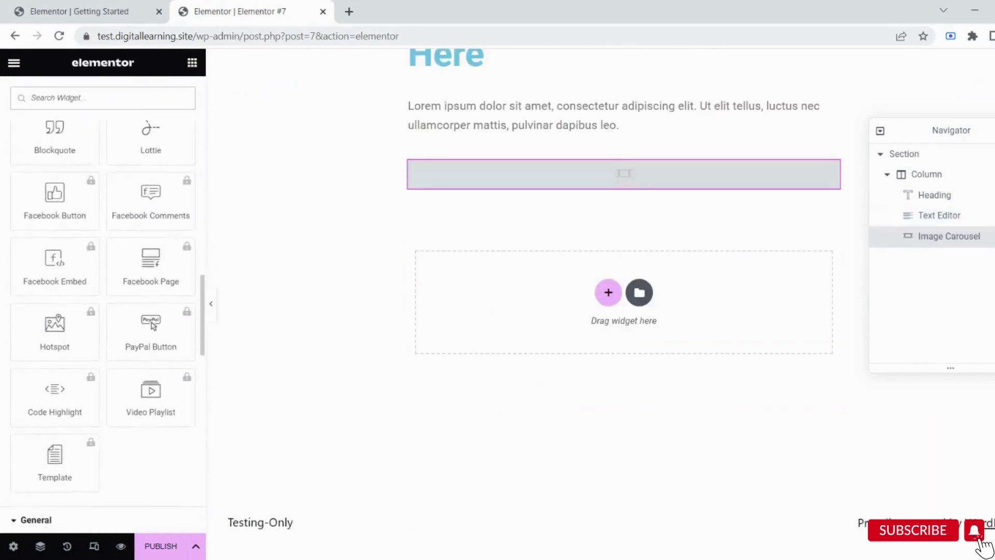
{"action": "scroll", "coordinate": [89, 323], "scroll_direction": "down", "scroll_amount": 6}
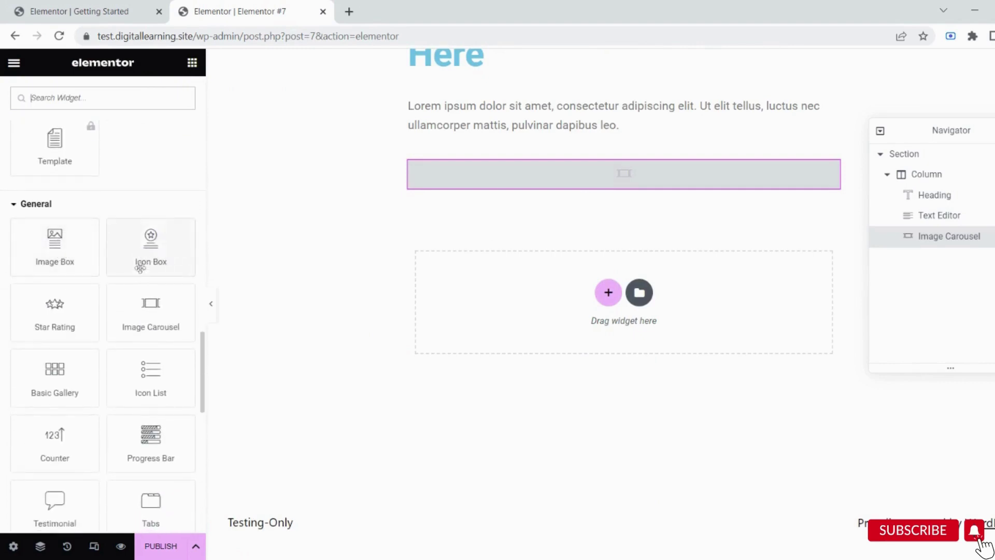
{"action": "left_click_drag", "start_coordinate": [45, 328], "coordinate": [150, 303]}
{"action": "left_click_drag", "start_coordinate": [507, 178], "coordinate": [508, 186]}
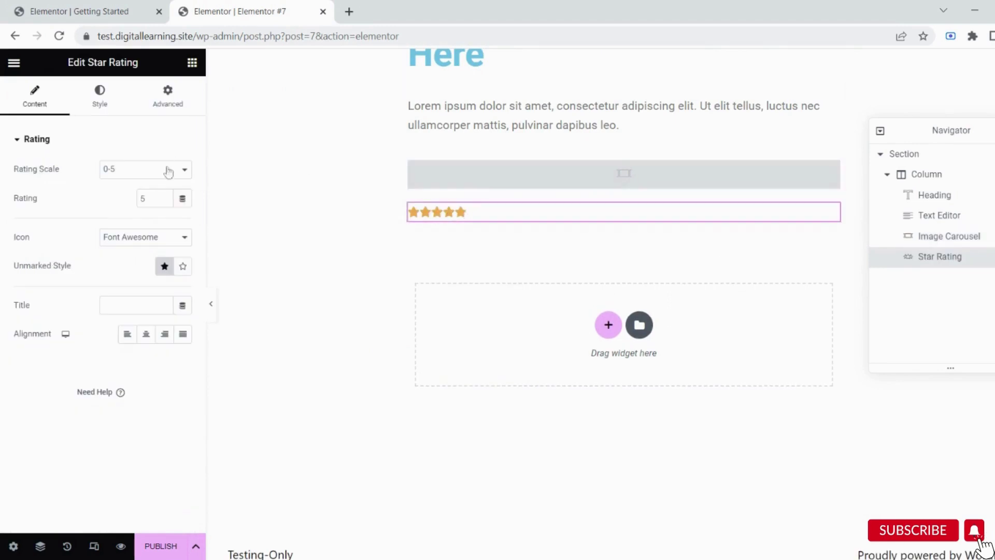
{"action": "key", "text": "BackSpace"}
{"action": "type", "text": "4"}
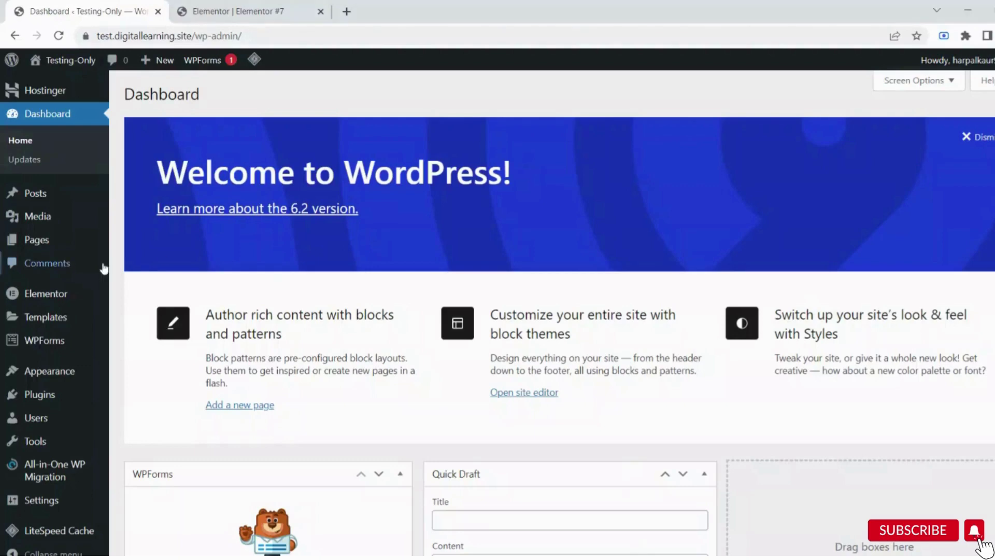
- Choose Plugins in the WordPress admin sidebar
{"action": "left_click", "coordinate": [50, 399]}
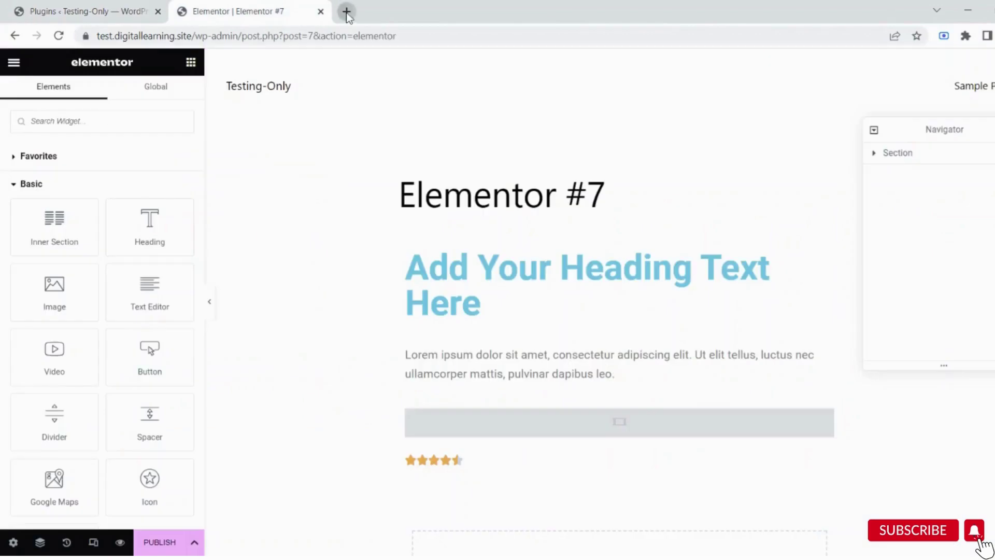
- Enter proelements.org in a new tab's address bar, correcting the misspelling
{"action": "left_click", "coordinate": [344, 11]}
{"action": "left_click", "coordinate": [104, 36]}
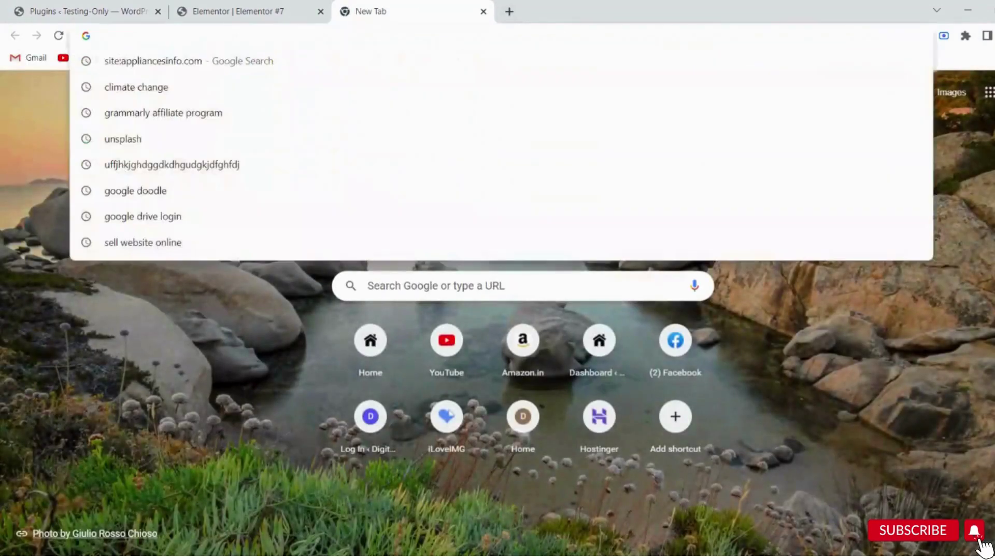
{"action": "type", "text": "proe"}
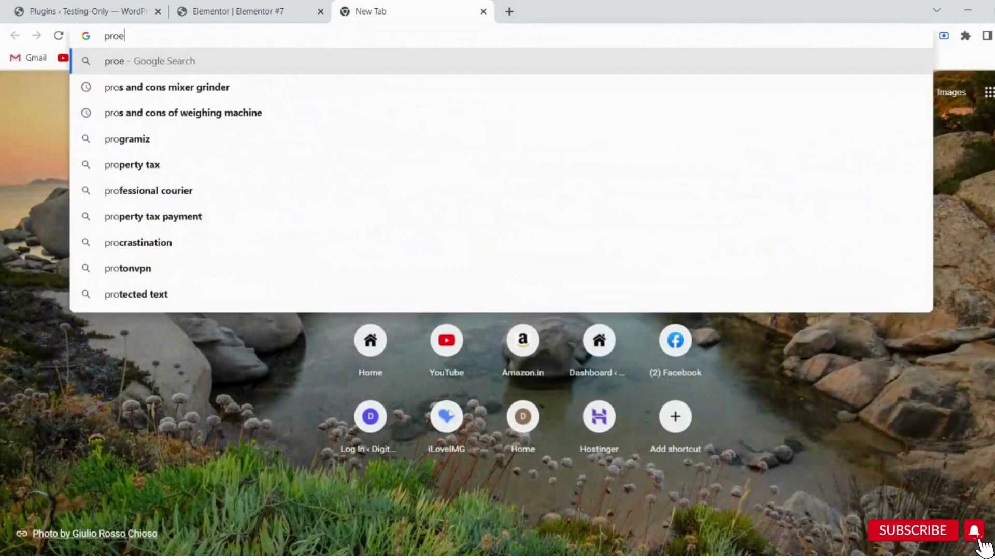
{"action": "type", "text": "lelemts"}
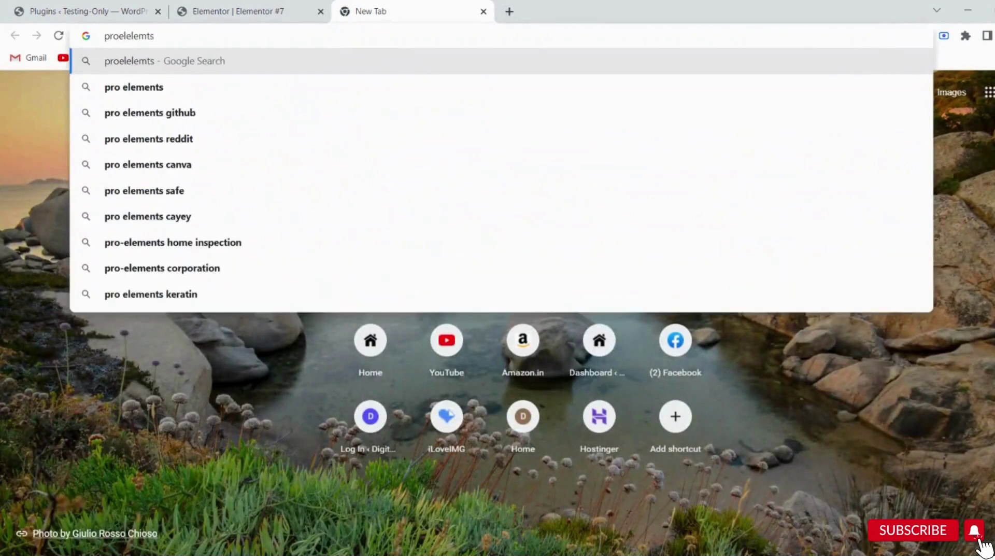
{"action": "key", "text": "BackSpace"}
{"action": "key", "text": "BackSpace"}
{"action": "key", "text": "BackSpace"}
{"action": "key", "text": "BackSpace"}
{"action": "key", "text": "BackSpace"}
{"action": "key", "text": "BackSpace"}
{"action": "key", "text": "BackSpace"}
{"action": "key", "text": "BackSpace"}
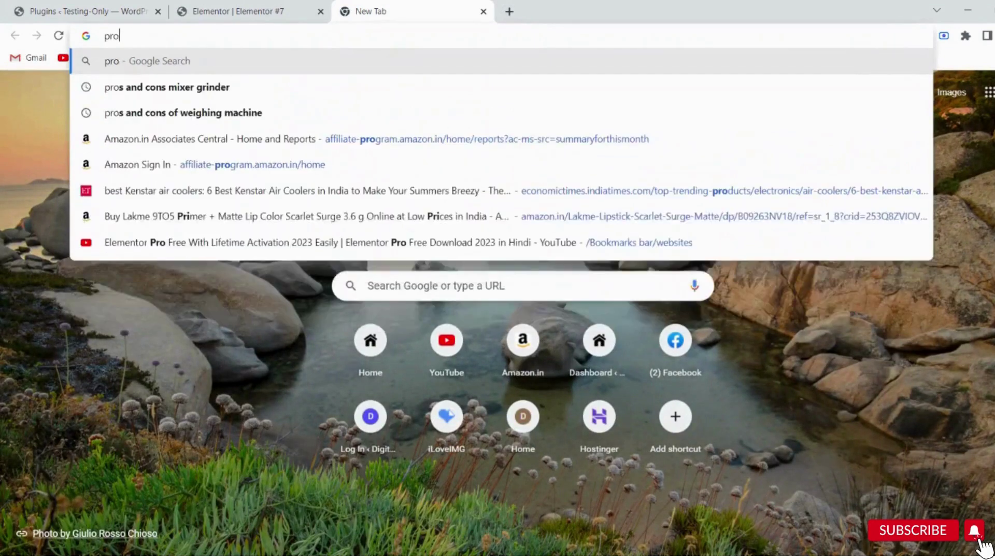
{"action": "type", "text": "elements"}
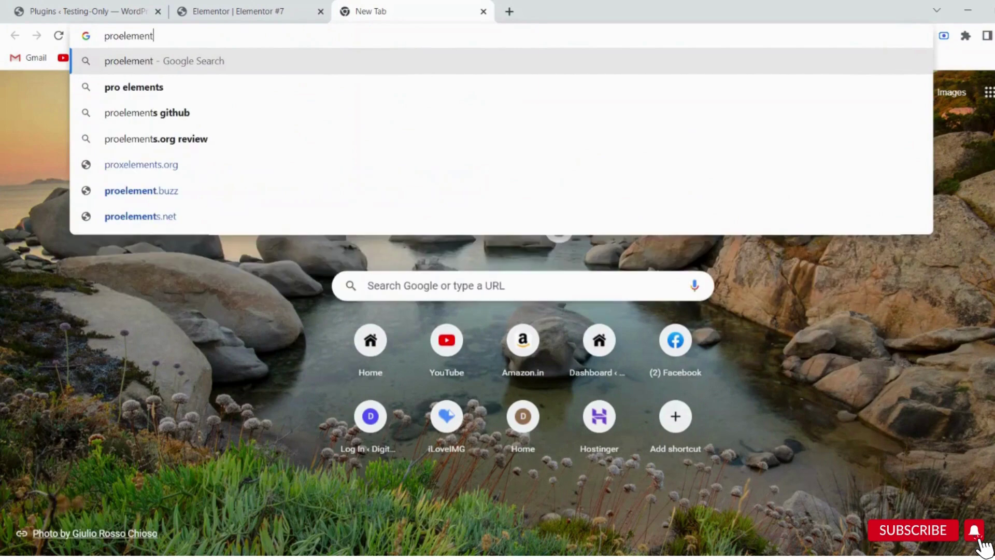
{"action": "type", "text": ".org"}
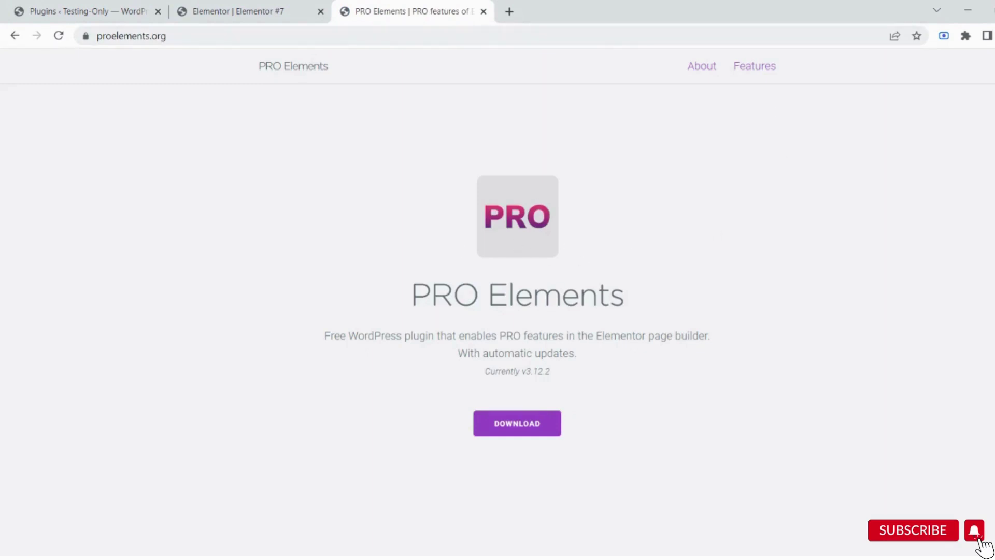
- Try the locked Posts, Portfolio and Form widgets, dismissing each upgrade prompt
{"action": "left_click", "coordinate": [91, 7]}
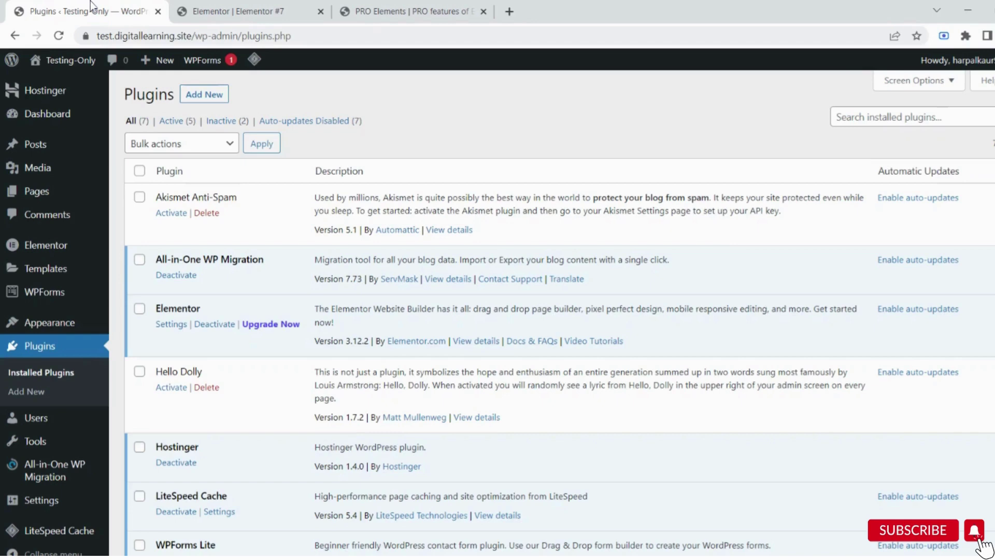
{"action": "left_click", "coordinate": [205, 9]}
{"action": "scroll", "coordinate": [106, 293], "scroll_direction": "down", "scroll_amount": 6}
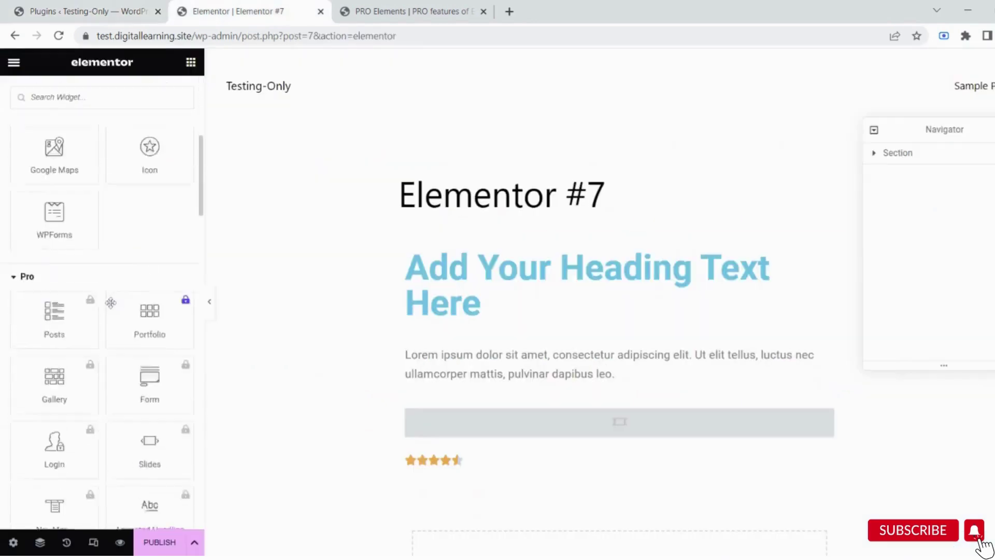
{"action": "left_click", "coordinate": [57, 256]}
{"action": "left_click", "coordinate": [215, 269]}
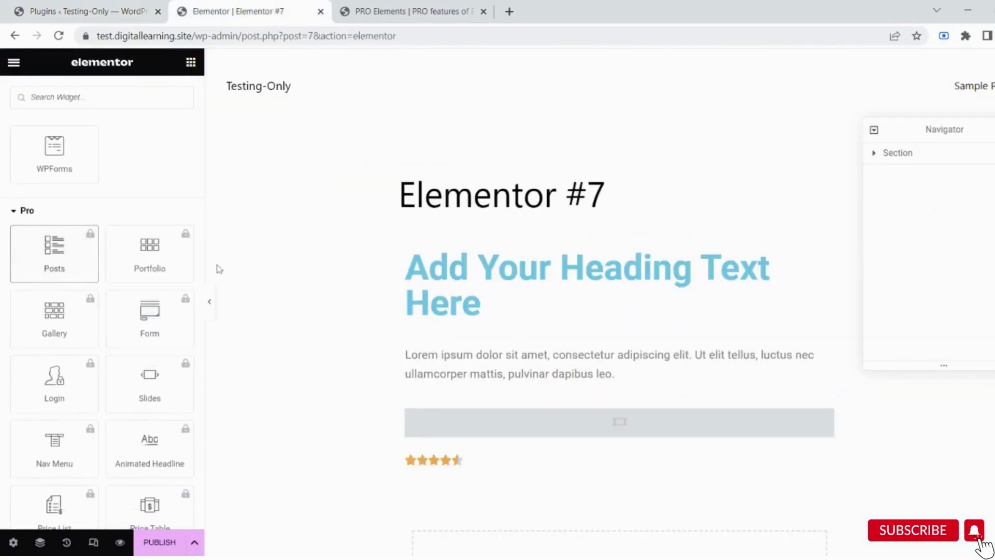
{"action": "left_click", "coordinate": [151, 256]}
{"action": "left_click", "coordinate": [283, 262]}
{"action": "left_click", "coordinate": [134, 329]}
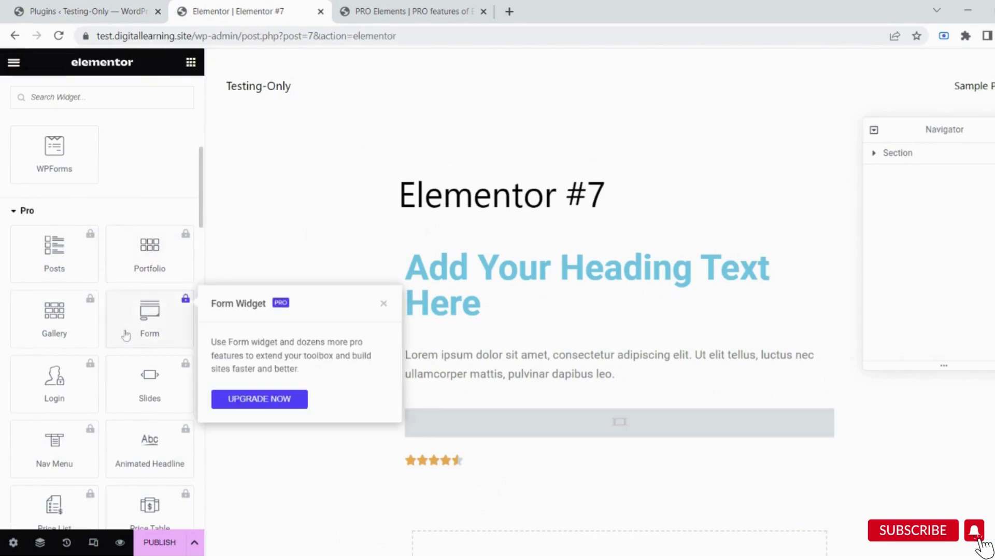
{"action": "left_click", "coordinate": [199, 376]}
- Check the locked Testimonial Carousel upgrade prompt, then go to the PRO Elements site
{"action": "scroll", "coordinate": [133, 459], "scroll_direction": "down", "scroll_amount": 5}
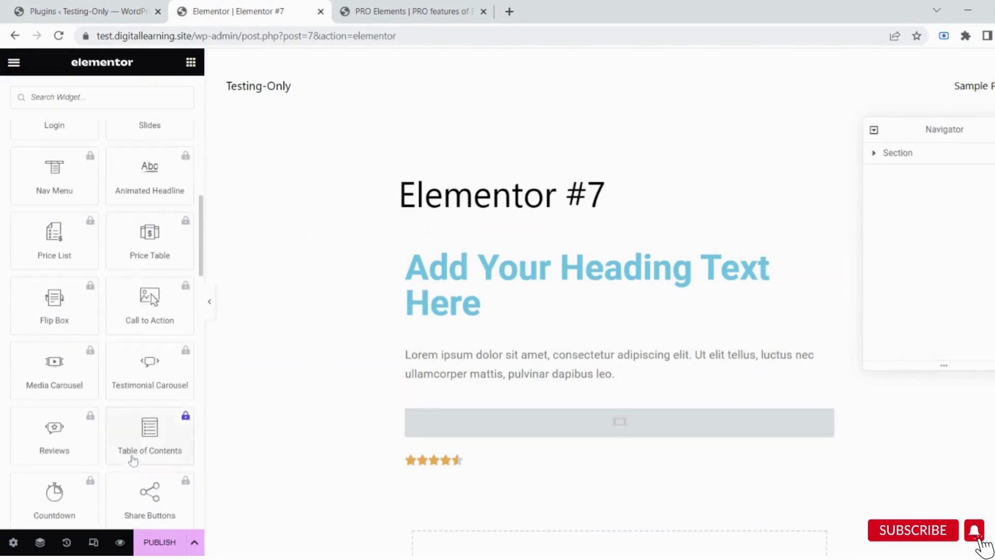
{"action": "left_click", "coordinate": [142, 389]}
{"action": "left_click", "coordinate": [200, 370]}
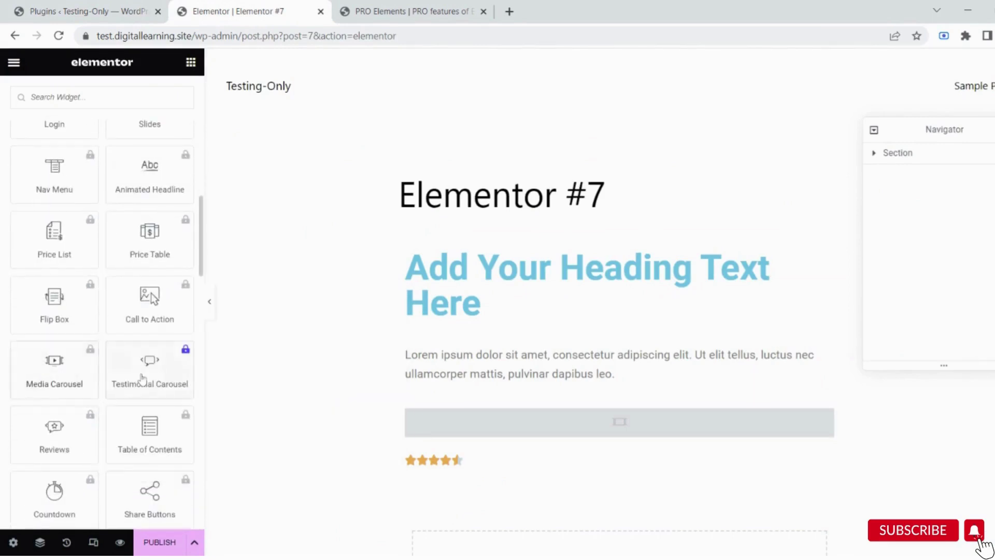
{"action": "left_click", "coordinate": [111, 375]}
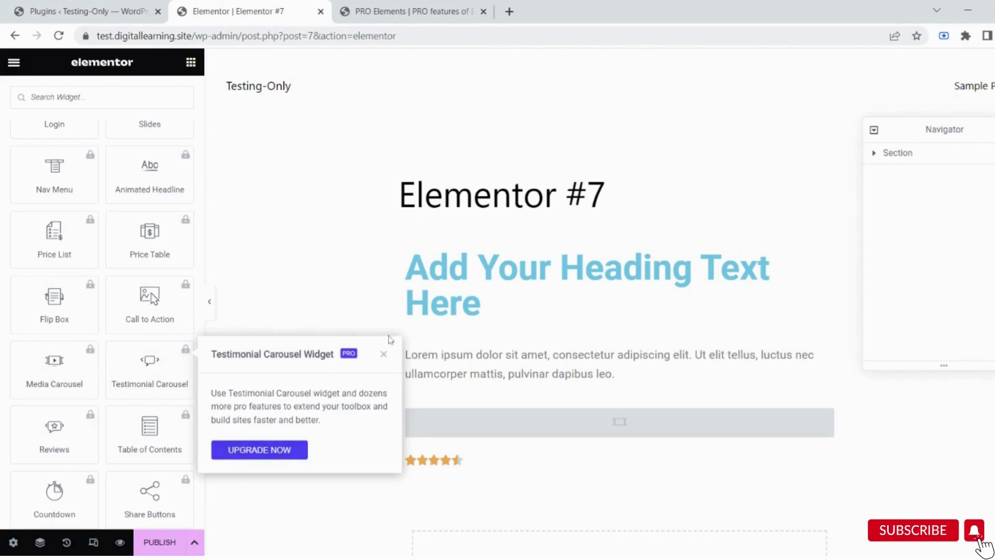
{"action": "left_click", "coordinate": [380, 7]}
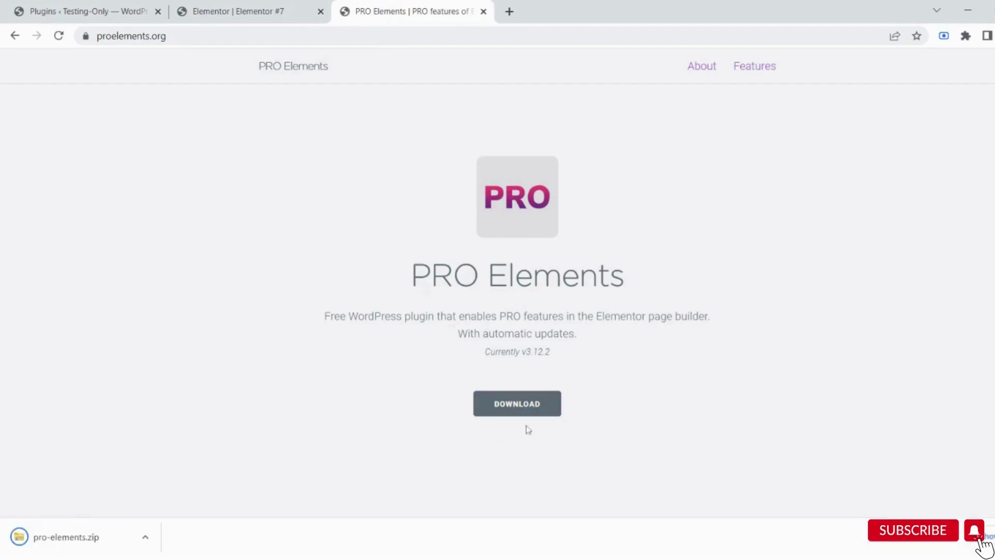
- Upload pro-elements.zip through Add New > Upload Plugin, install it and activate it
{"action": "left_click", "coordinate": [112, 7]}
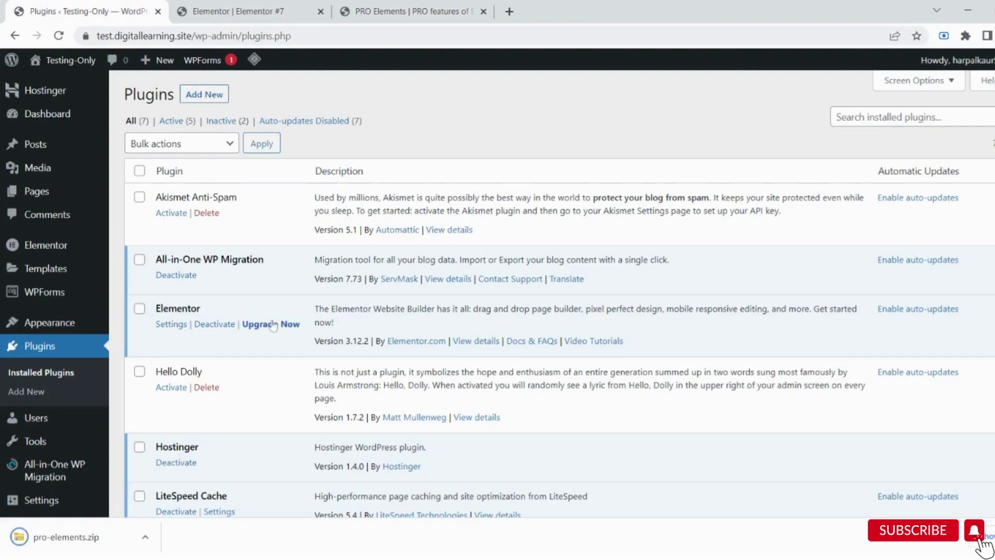
{"action": "left_click", "coordinate": [205, 98]}
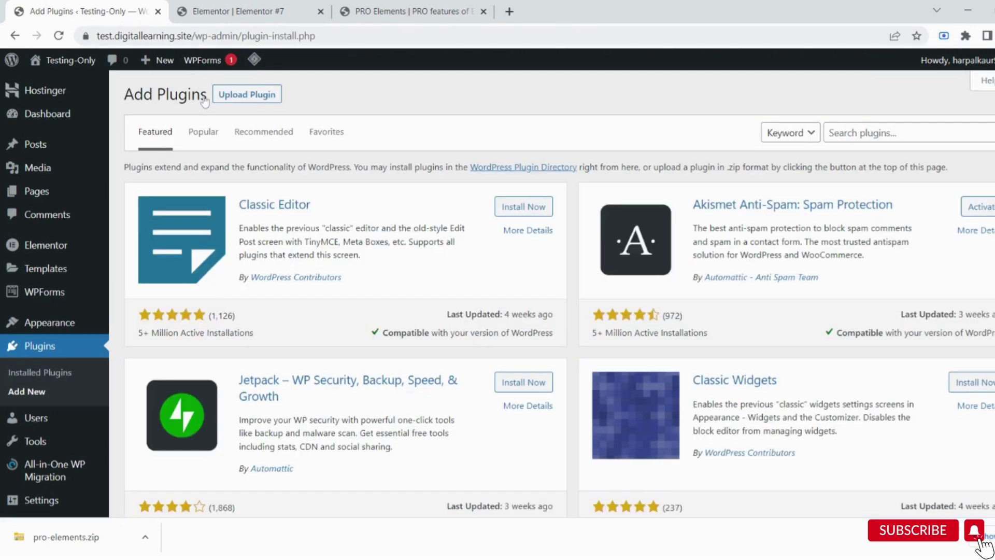
{"action": "left_click", "coordinate": [243, 99]}
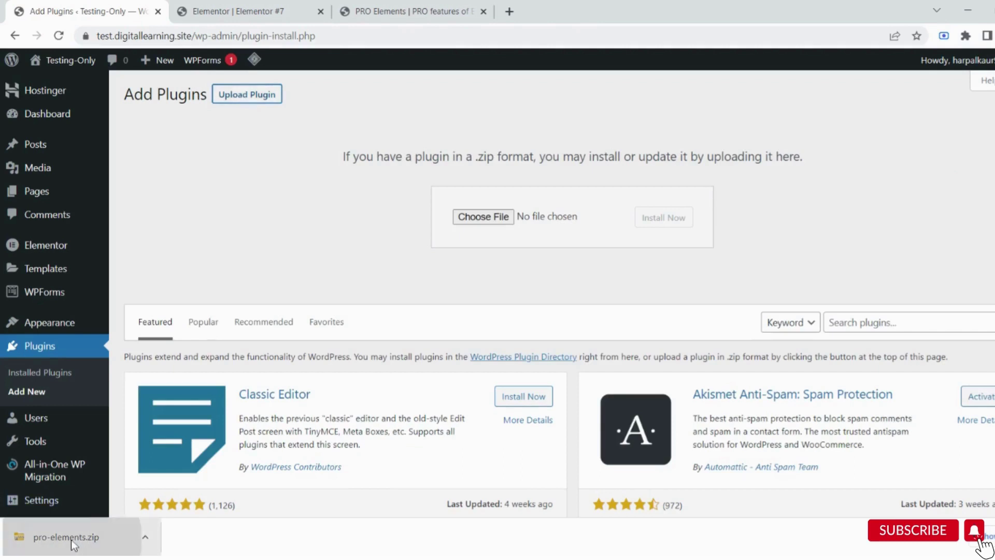
{"action": "left_click_drag", "start_coordinate": [89, 521], "coordinate": [533, 216]}
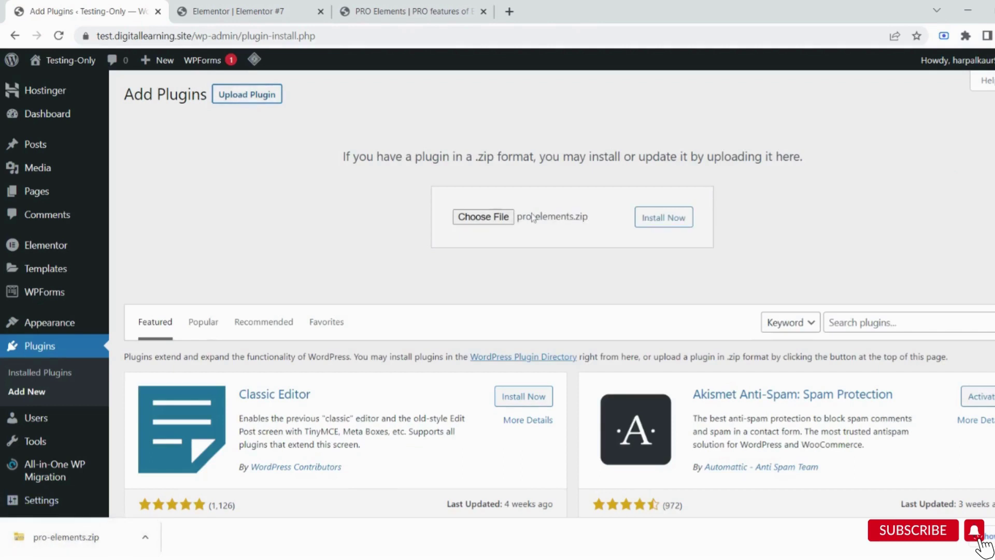
{"action": "left_click", "coordinate": [666, 219]}
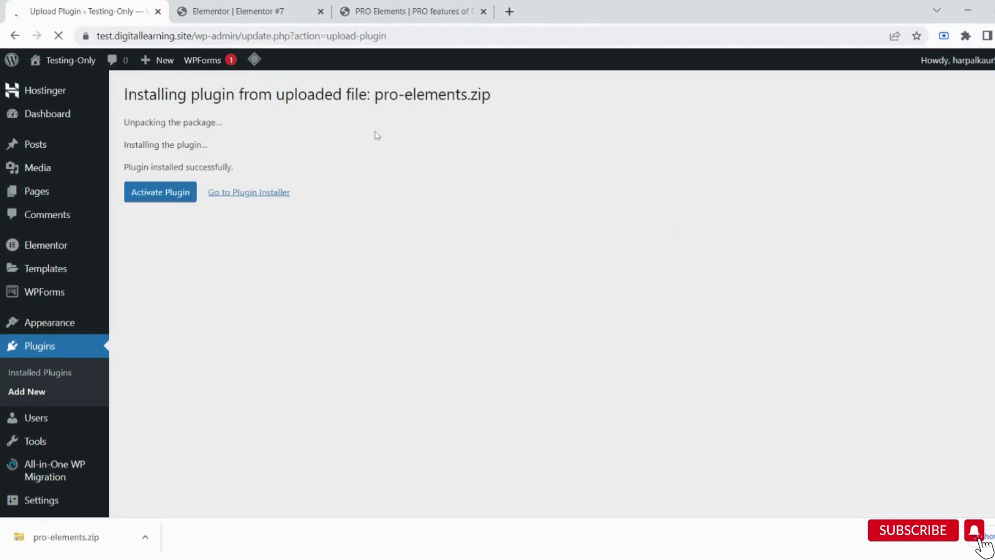
{"action": "left_click_drag", "start_coordinate": [131, 167], "coordinate": [234, 167]}
{"action": "left_click", "coordinate": [160, 191]}
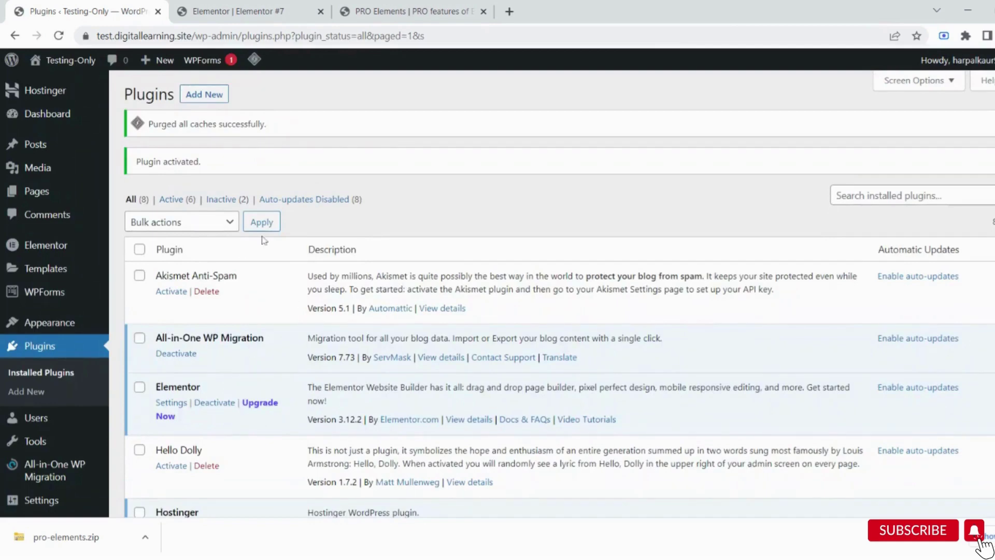
- Publish Elementor #7, reload the editor and scroll the panel to the Pro widgets
{"action": "left_click", "coordinate": [258, 5]}
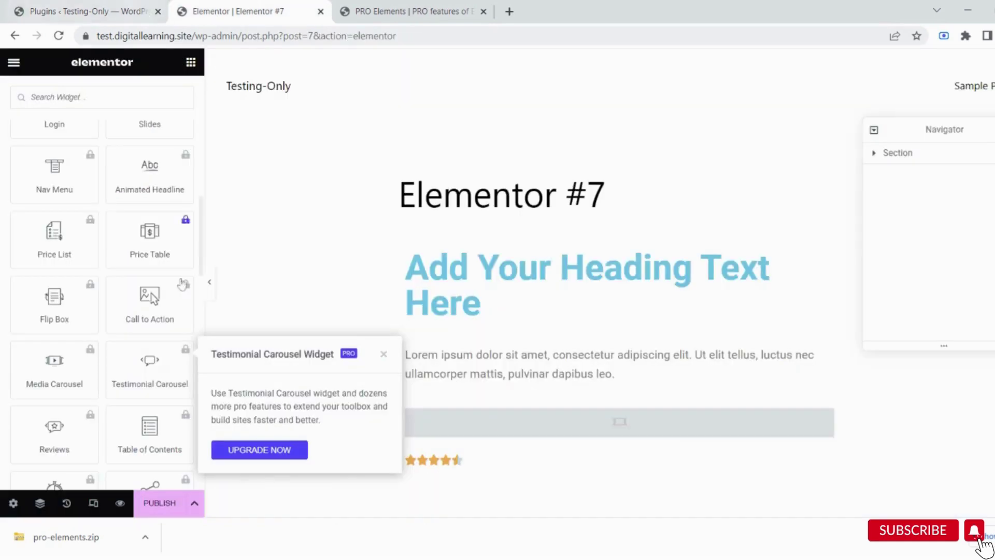
{"action": "left_click", "coordinate": [171, 513]}
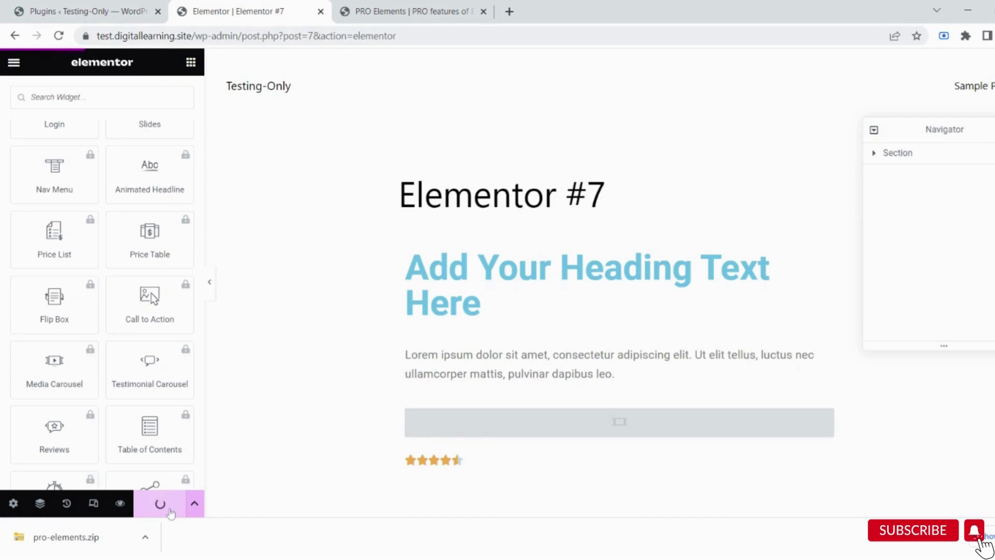
{"action": "left_click", "coordinate": [59, 36]}
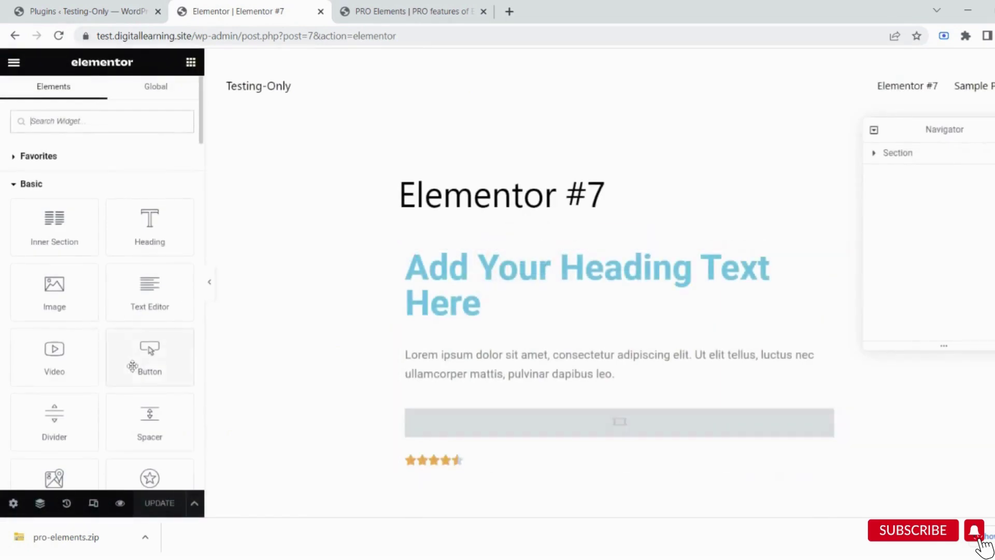
{"action": "scroll", "coordinate": [133, 366], "scroll_direction": "down", "scroll_amount": 3}
{"action": "scroll", "coordinate": [132, 366], "scroll_direction": "down", "scroll_amount": 5}
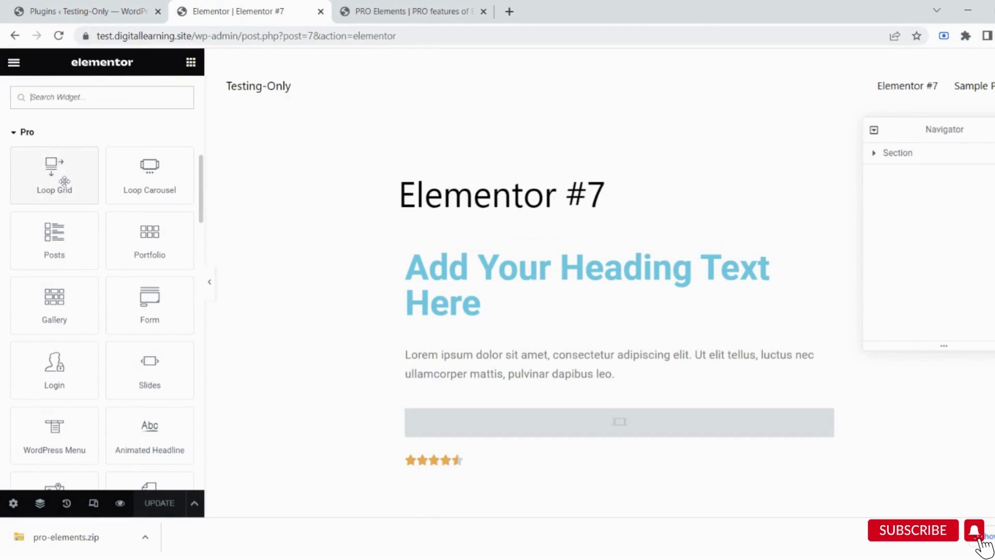
- Drop a Loop Grid below the heading, then scroll the widget library down to Share Buttons
{"action": "left_click_drag", "start_coordinate": [64, 181], "coordinate": [497, 343]}
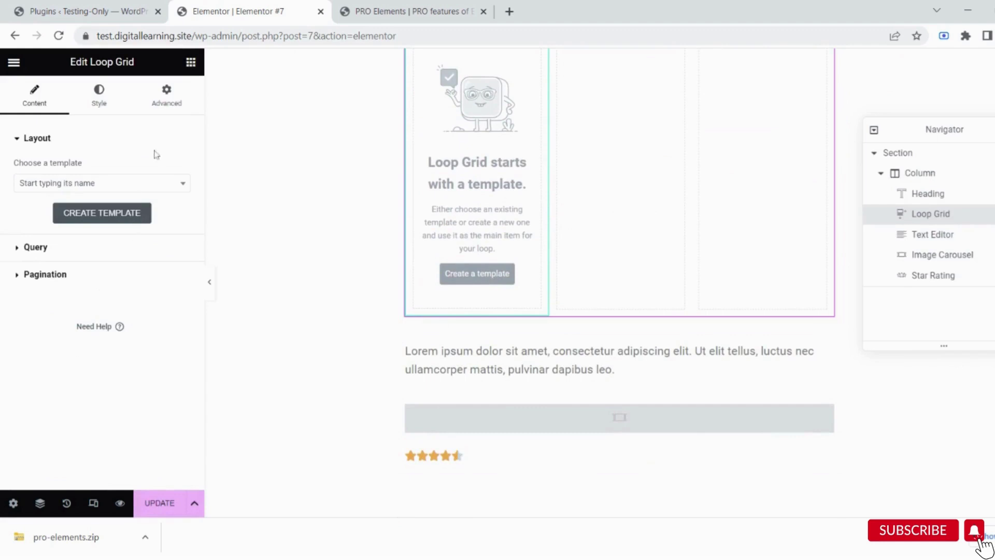
{"action": "left_click", "coordinate": [190, 61]}
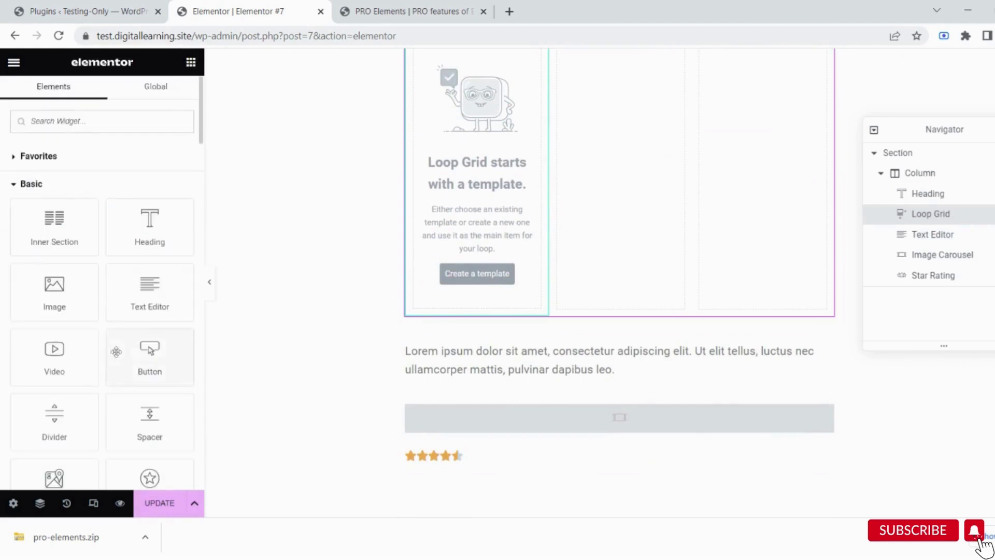
{"action": "scroll", "coordinate": [115, 349], "scroll_direction": "down", "scroll_amount": 8}
{"action": "scroll", "coordinate": [116, 352], "scroll_direction": "down", "scroll_amount": 1}
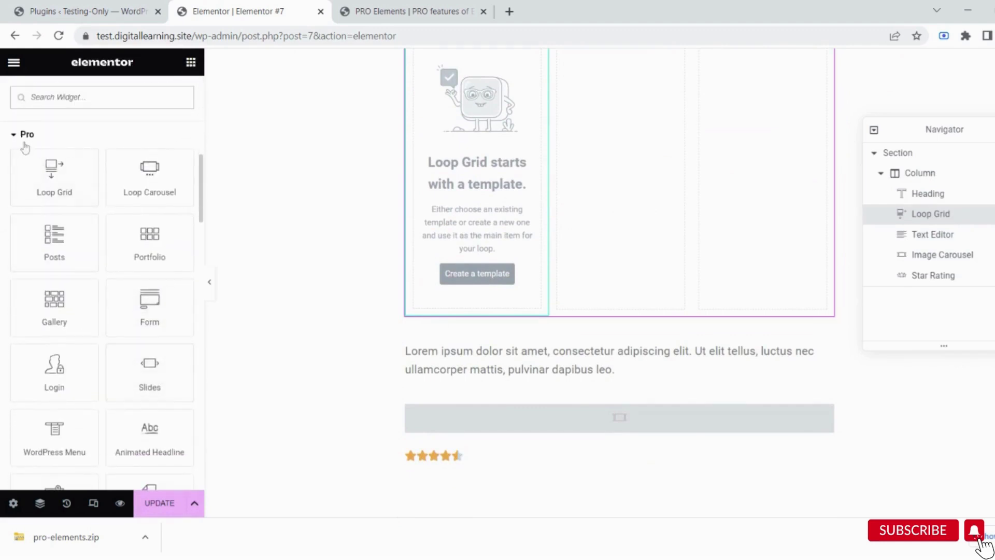
{"action": "scroll", "coordinate": [125, 363], "scroll_direction": "down", "scroll_amount": 5}
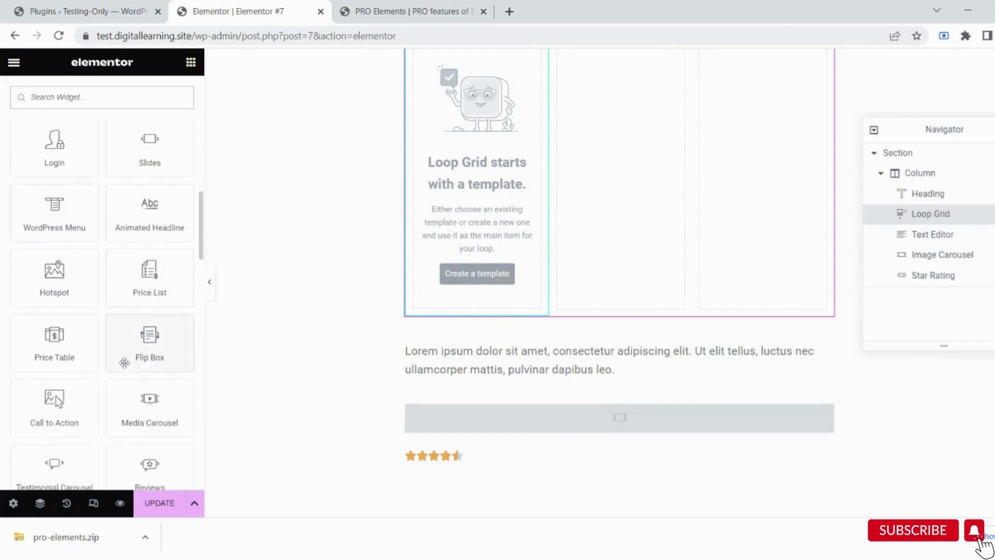
{"action": "scroll", "coordinate": [125, 363], "scroll_direction": "down", "scroll_amount": 5}
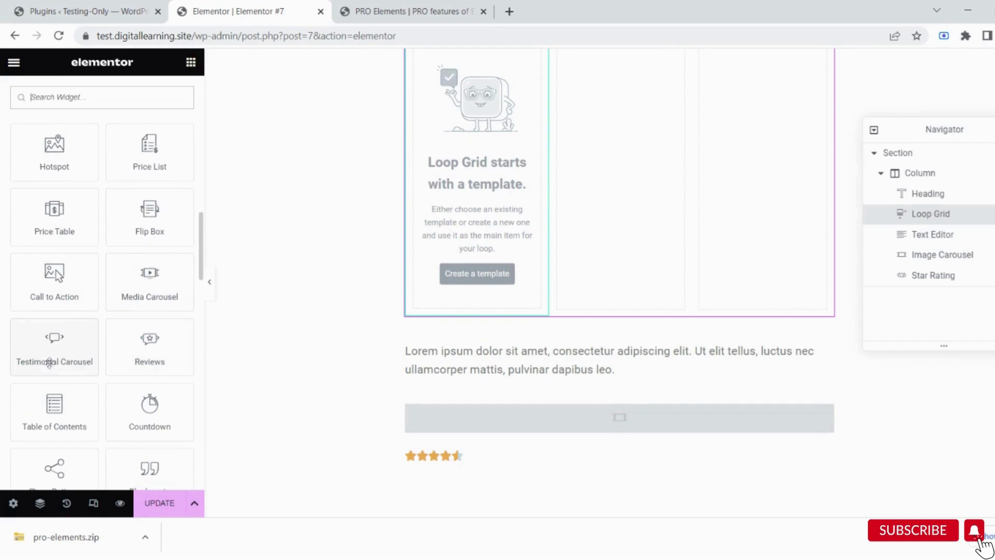
{"action": "scroll", "coordinate": [63, 419], "scroll_direction": "down", "scroll_amount": 2}
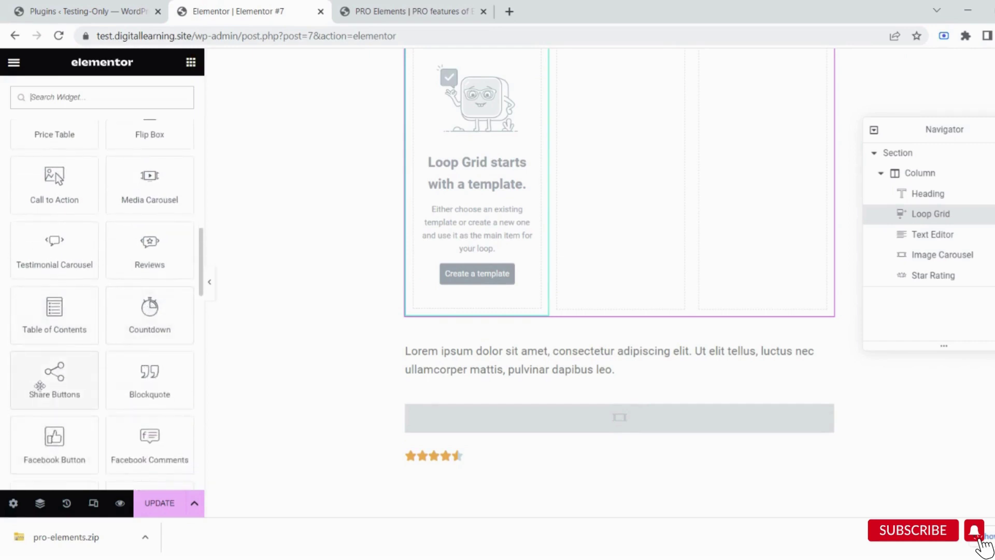
- Place Facebook, Twitter and LinkedIn Share Buttons directly below the Loop Grid
{"action": "left_click_drag", "start_coordinate": [40, 385], "coordinate": [445, 310]}
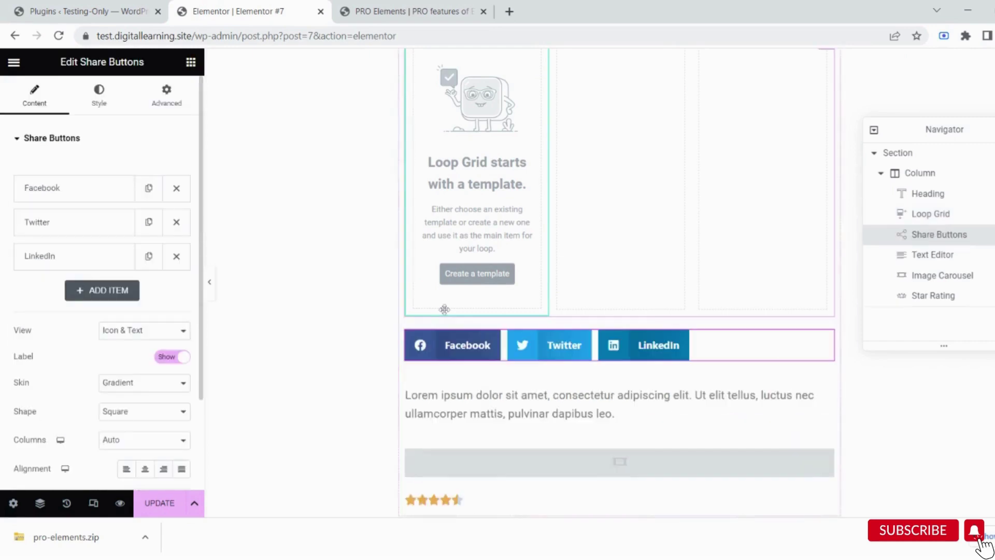
{"action": "scroll", "coordinate": [179, 363], "scroll_direction": "down", "scroll_amount": 2}
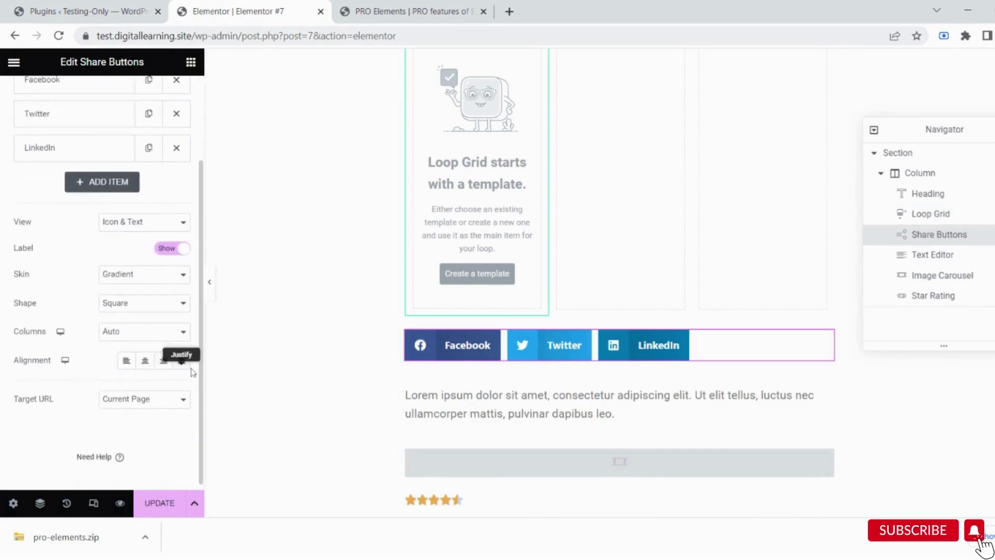
{"action": "left_click", "coordinate": [191, 63]}
{"action": "scroll", "coordinate": [116, 292], "scroll_direction": "down", "scroll_amount": 5}
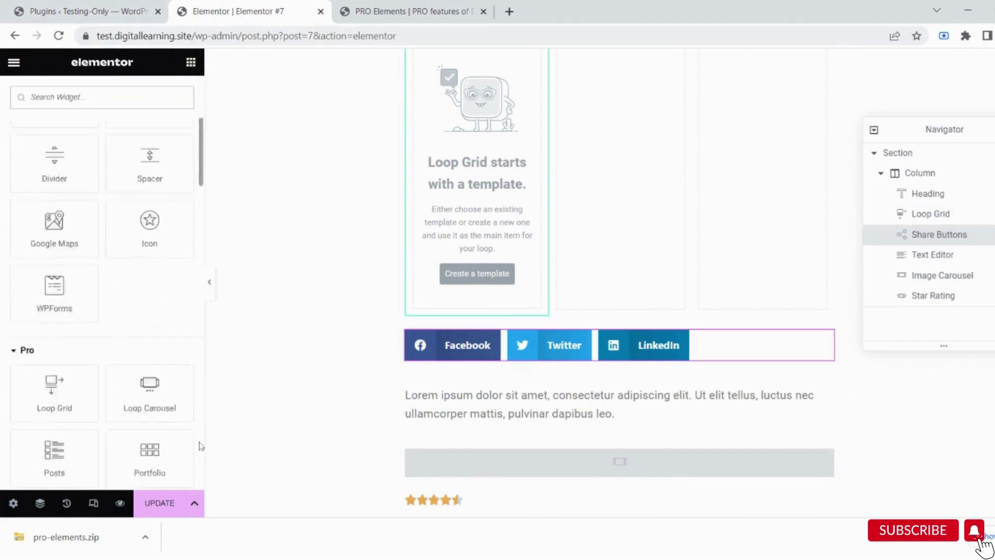
{"action": "scroll", "coordinate": [50, 296], "scroll_direction": "down", "scroll_amount": 8}
{"action": "scroll", "coordinate": [49, 293], "scroll_direction": "up", "scroll_amount": 5}
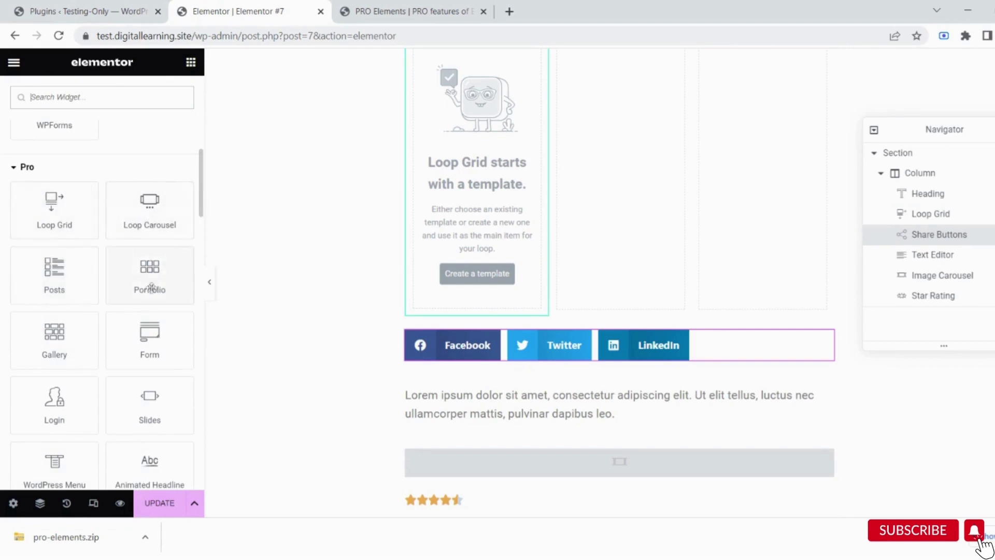
{"action": "scroll", "coordinate": [149, 343], "scroll_direction": "down", "scroll_amount": 4}
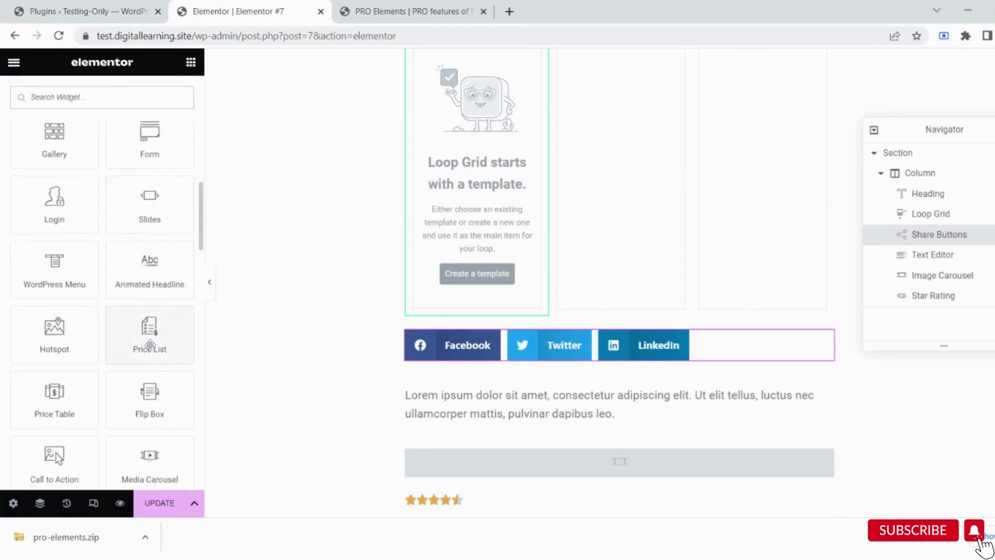
- Add a three-item Price List beneath the share buttons, then browse the widget library again
{"action": "left_click_drag", "start_coordinate": [150, 344], "coordinate": [521, 368]}
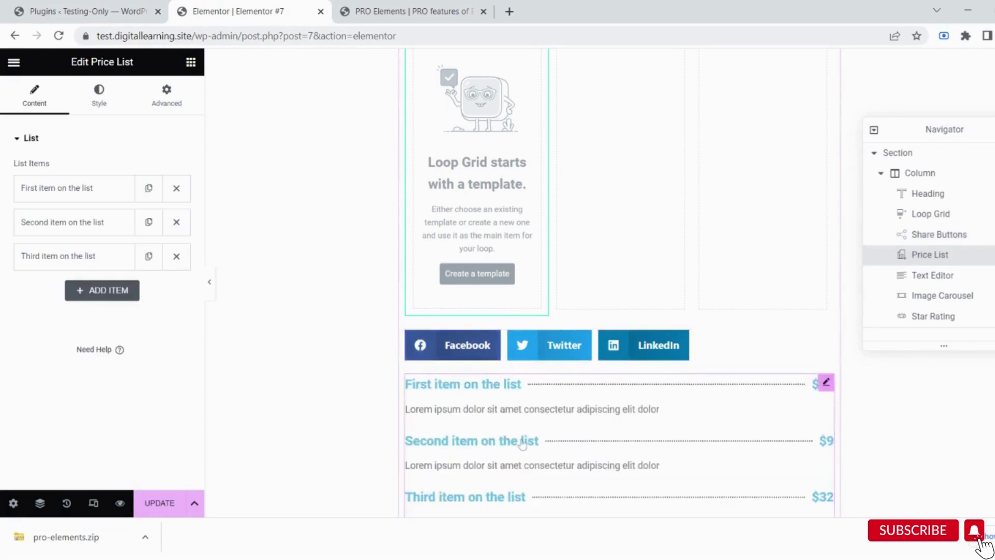
{"action": "scroll", "coordinate": [522, 444], "scroll_direction": "down", "scroll_amount": 5}
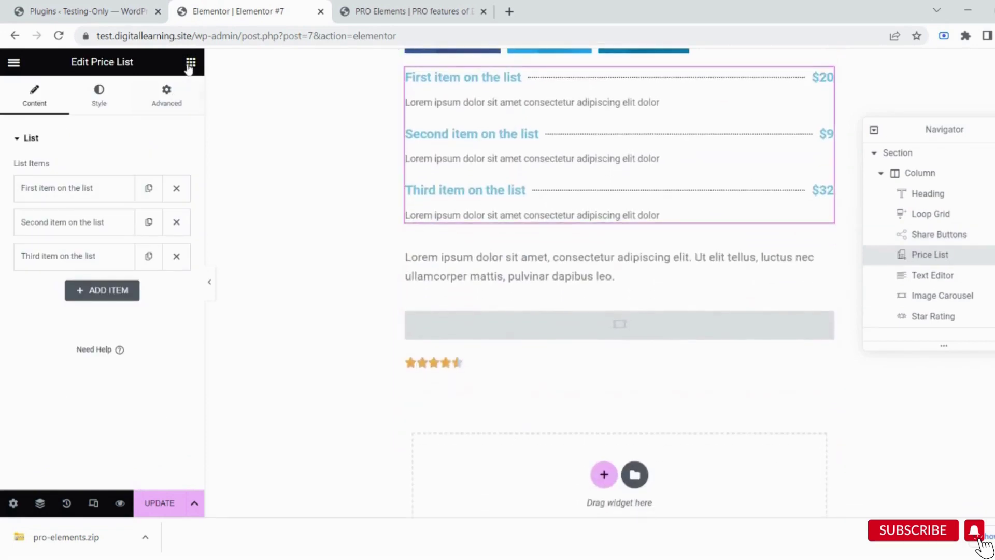
{"action": "left_click", "coordinate": [191, 63]}
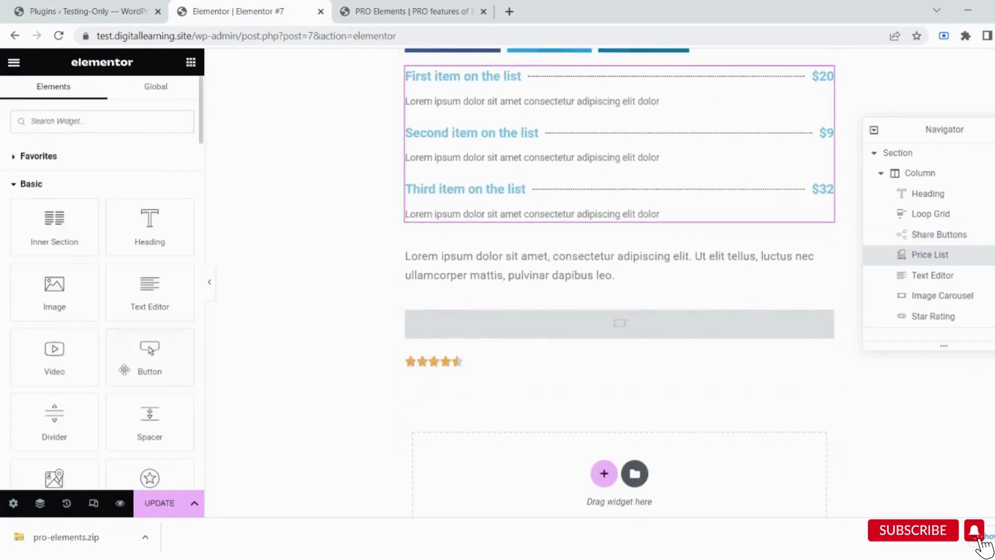
{"action": "scroll", "coordinate": [127, 368], "scroll_direction": "down", "scroll_amount": 6}
{"action": "scroll", "coordinate": [125, 369], "scroll_direction": "down", "scroll_amount": 10}
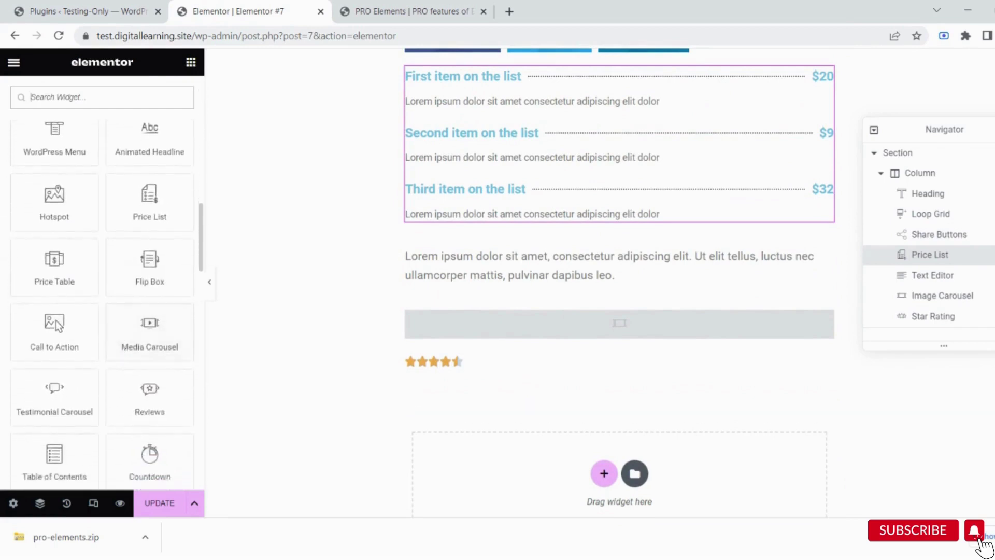
{"action": "scroll", "coordinate": [69, 318], "scroll_direction": "down", "scroll_amount": 1}
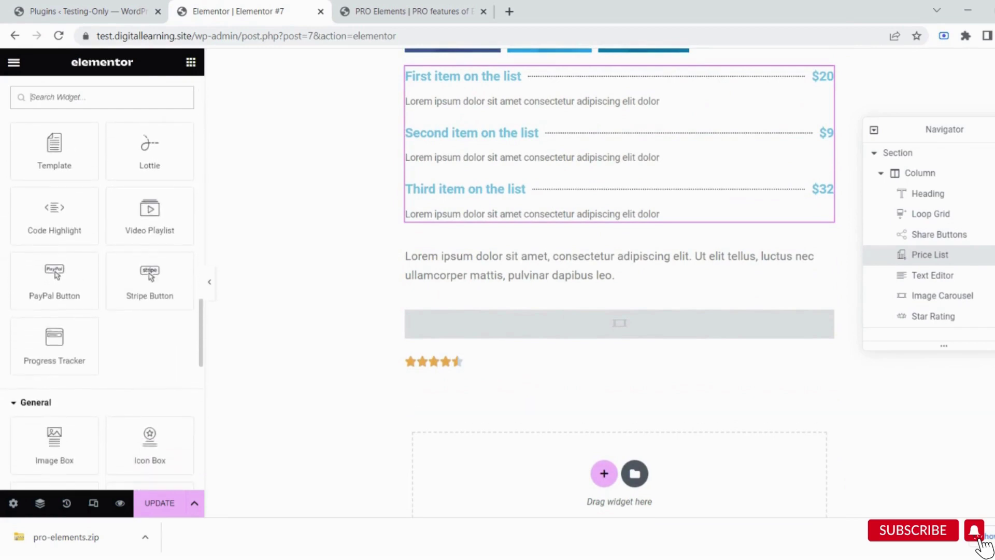
{"action": "scroll", "coordinate": [103, 238], "scroll_direction": "up", "scroll_amount": 1}
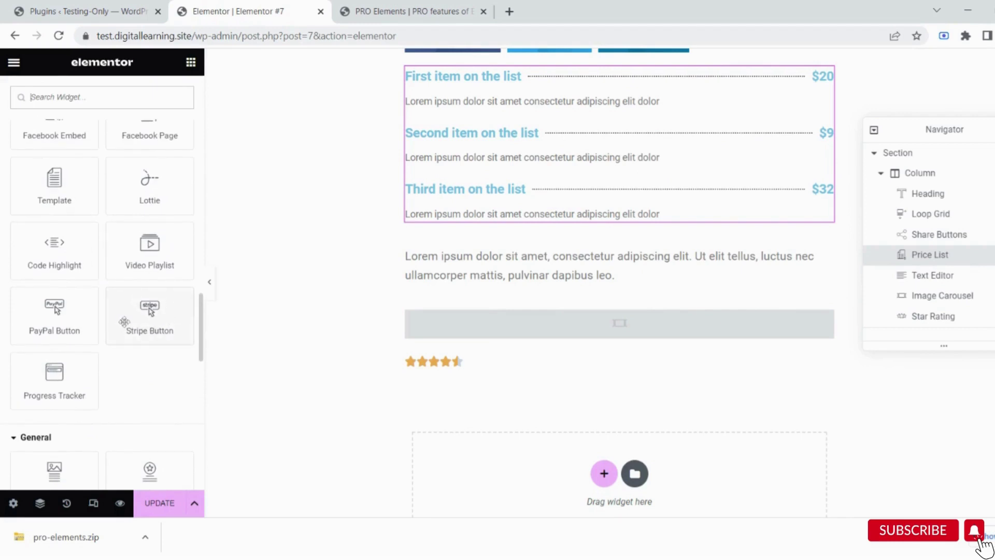
- Drop a PayPal Buy Now button under the lorem ipsum paragraph and refresh the Plugins page
{"action": "left_click_drag", "start_coordinate": [89, 326], "coordinate": [493, 283]}
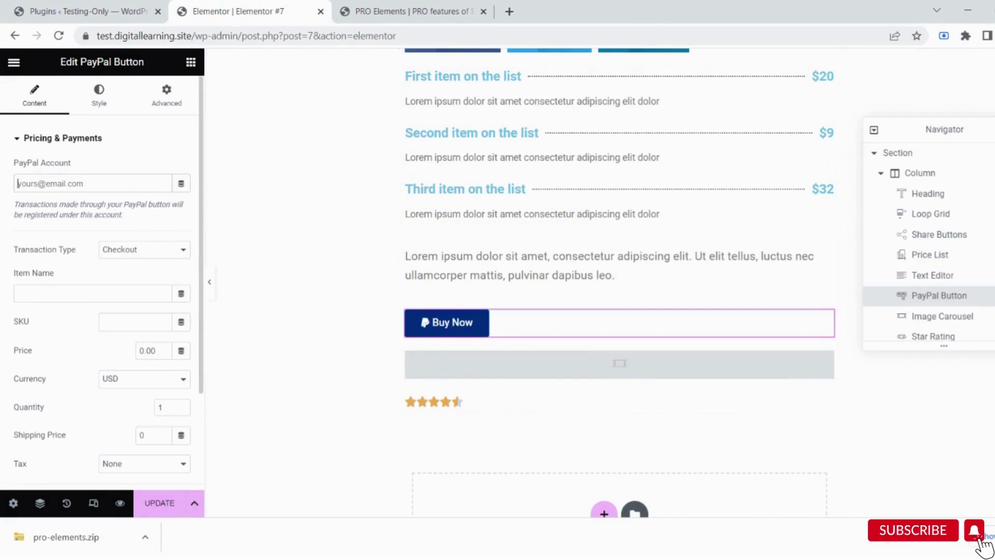
{"action": "scroll", "coordinate": [495, 324], "scroll_direction": "up", "scroll_amount": 10}
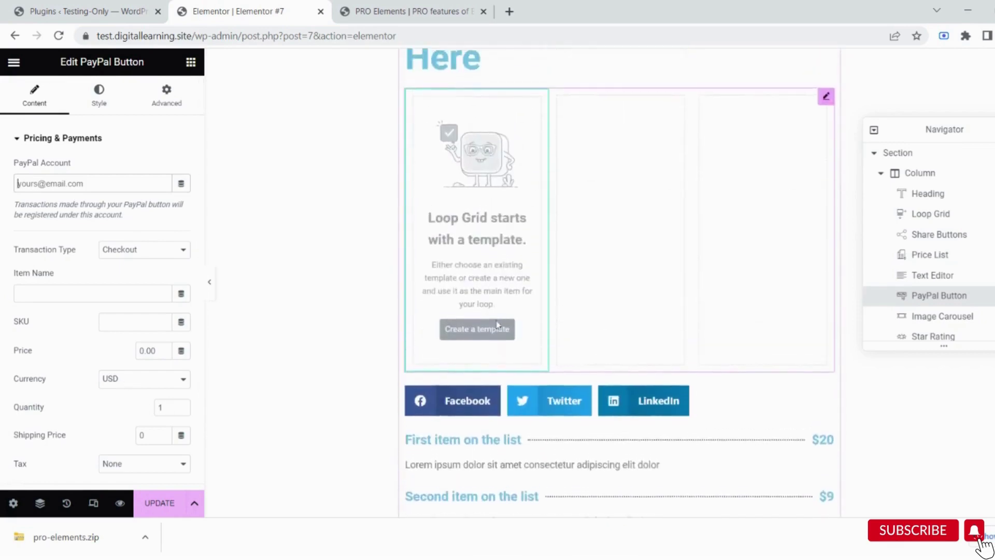
{"action": "left_click", "coordinate": [85, 9]}
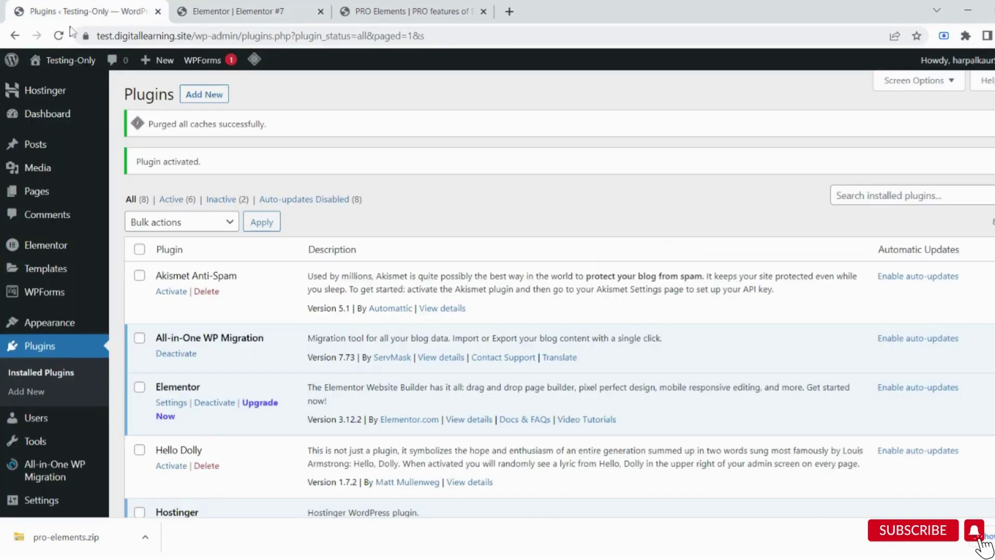
{"action": "left_click", "coordinate": [58, 36]}
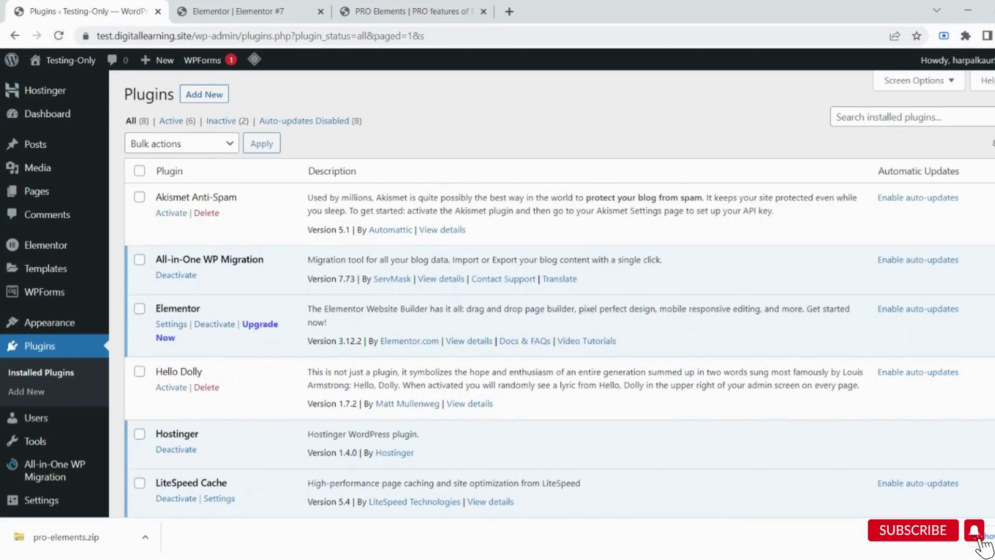
{"action": "left_click", "coordinate": [296, 6]}
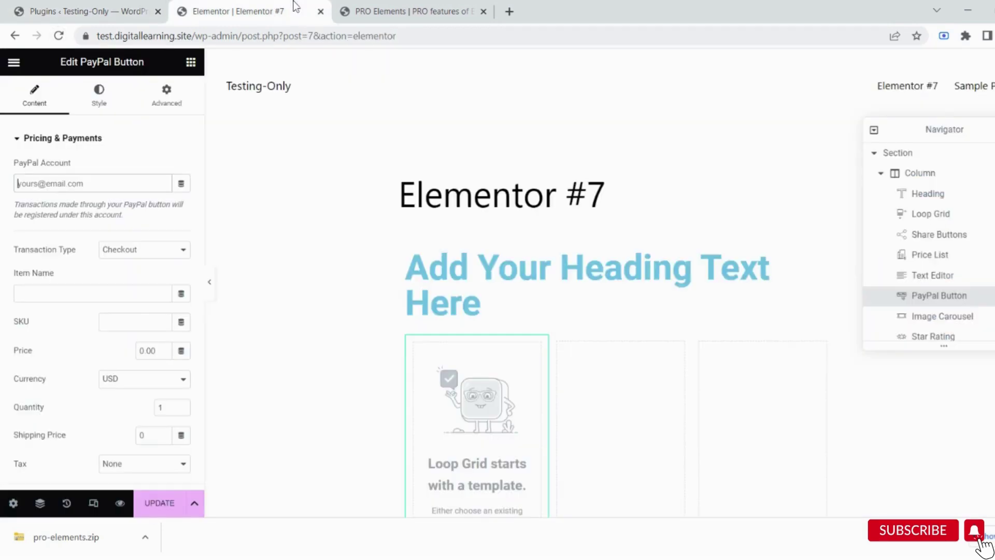
- Close the PRO Elements browser tab, leaving the Plugins page and Elementor #7 editor open
{"action": "left_click", "coordinate": [191, 62]}
{"action": "scroll", "coordinate": [167, 326], "scroll_direction": "down", "scroll_amount": 7}
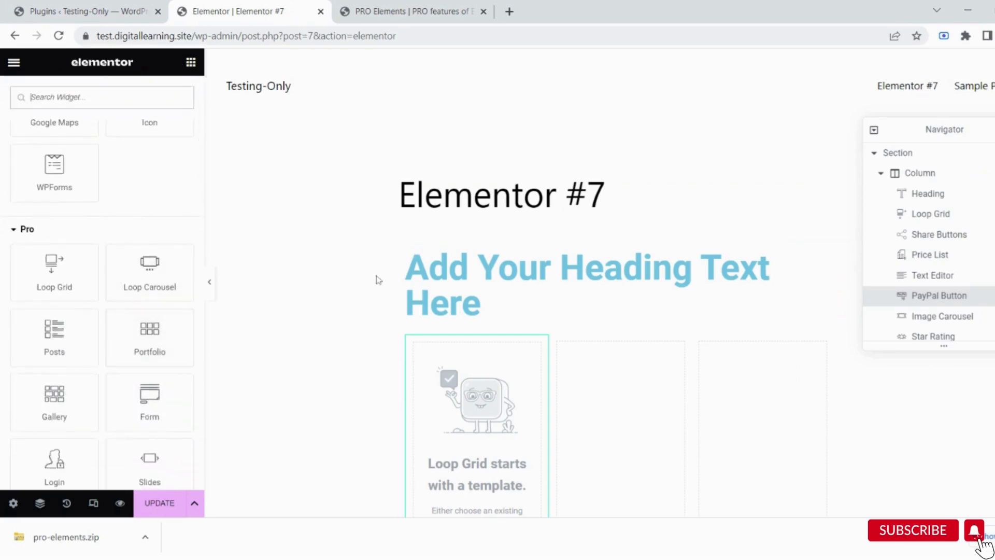
{"action": "scroll", "coordinate": [378, 280], "scroll_direction": "down", "scroll_amount": 8}
{"action": "scroll", "coordinate": [378, 280], "scroll_direction": "up", "scroll_amount": 8}
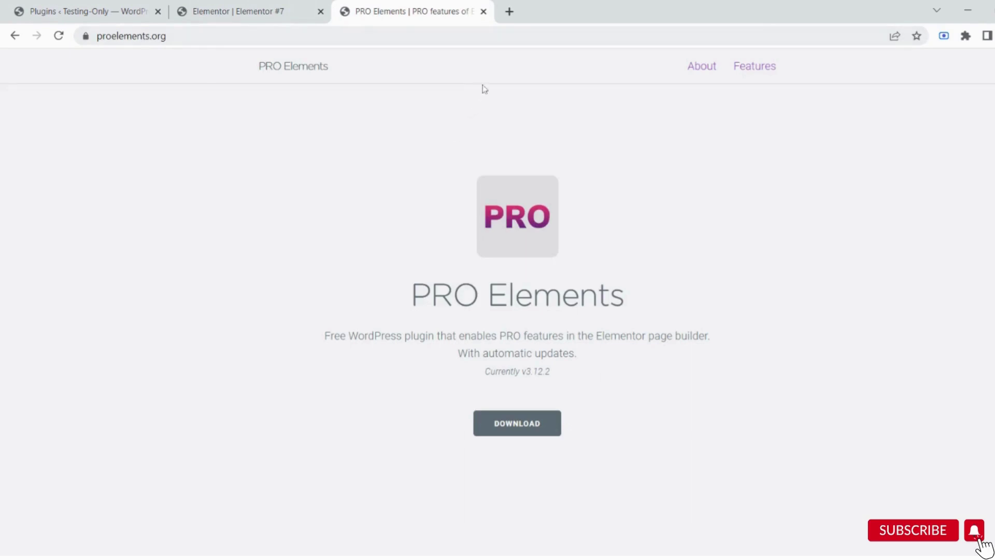
{"action": "left_click", "coordinate": [483, 12]}
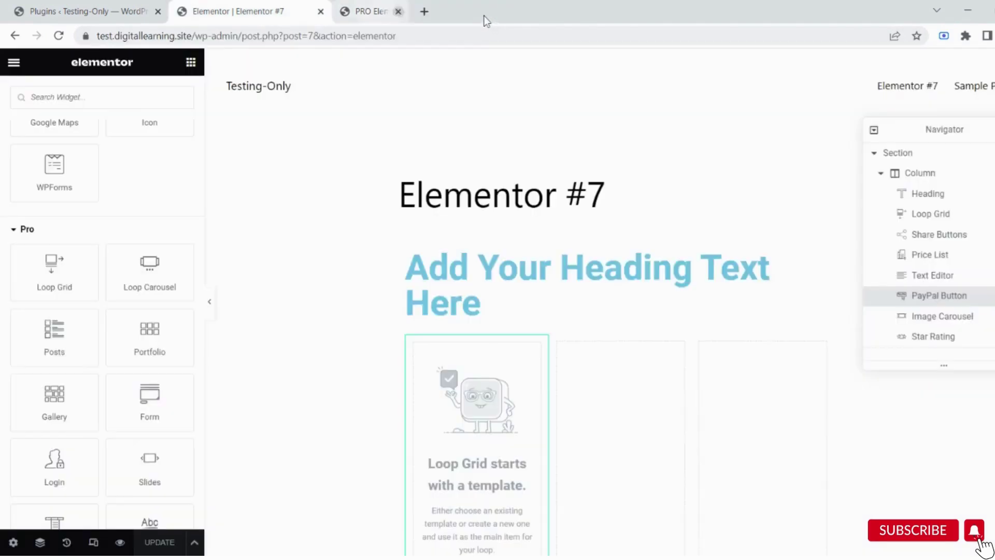